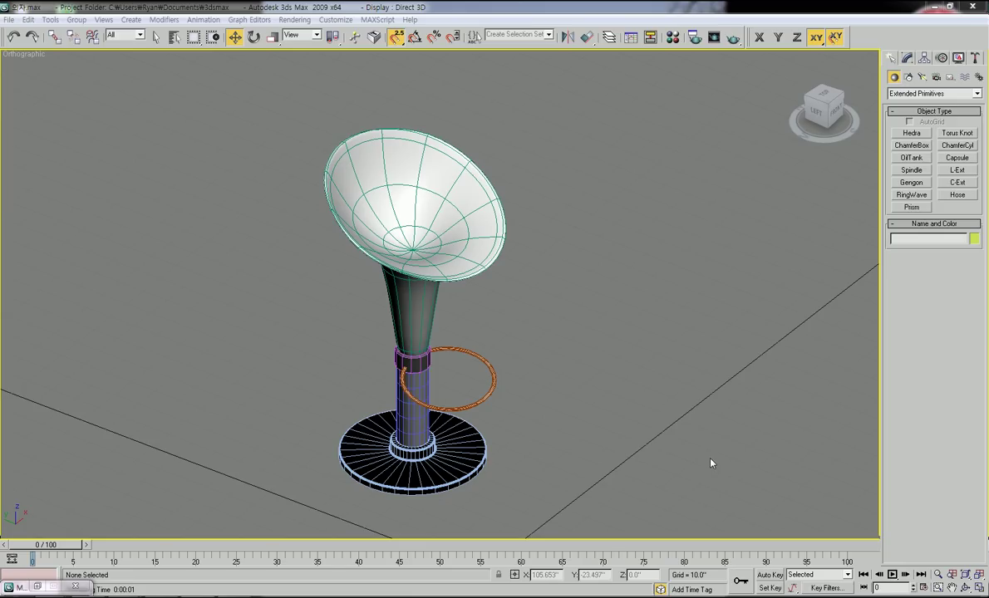
Examine the finished bar stool model from several angles, including its seat, stem, footrest ring and base.
middle_click_drag(533, 345, 481, 401, "alt")
scroll(578, 394, "up", 3)
scroll(578, 393, "down", 3)
middle_click_drag(578, 394, 462, 379, "alt")
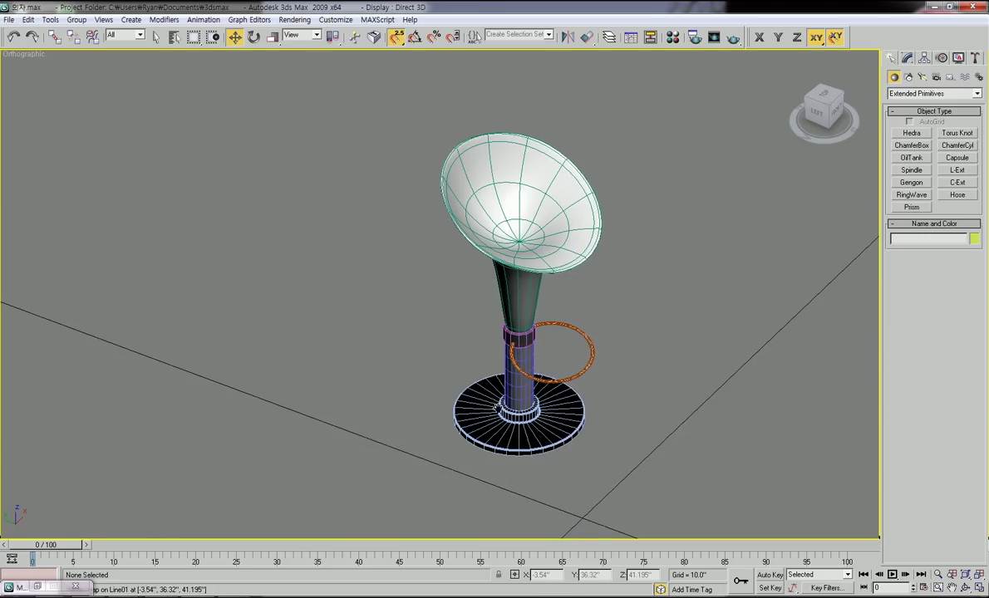
scroll(462, 379, "up", 4)
scroll(505, 400, "down", 4)
scroll(465, 364, "up", 4)
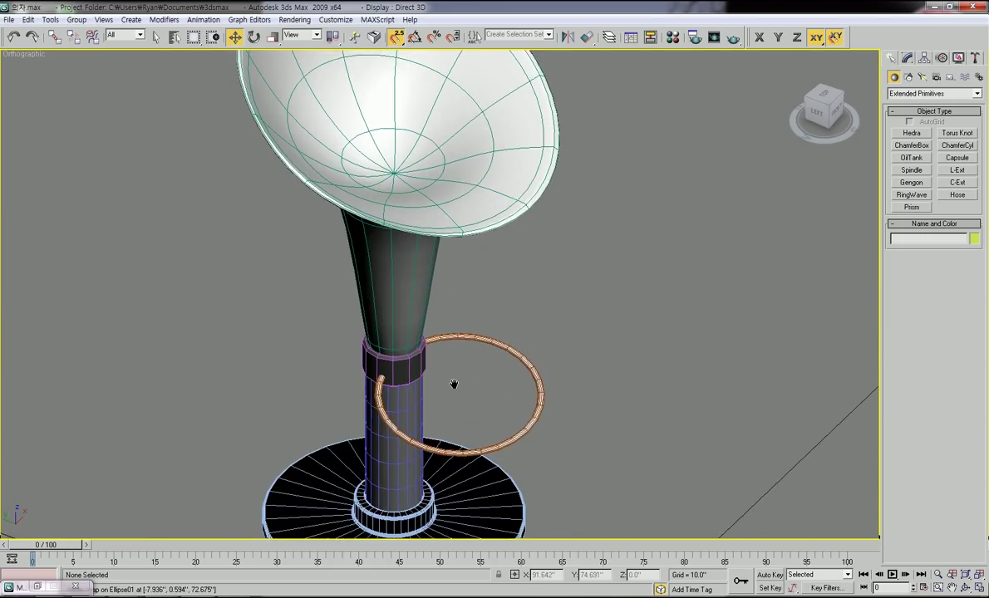
scroll(453, 386, "down", 2)
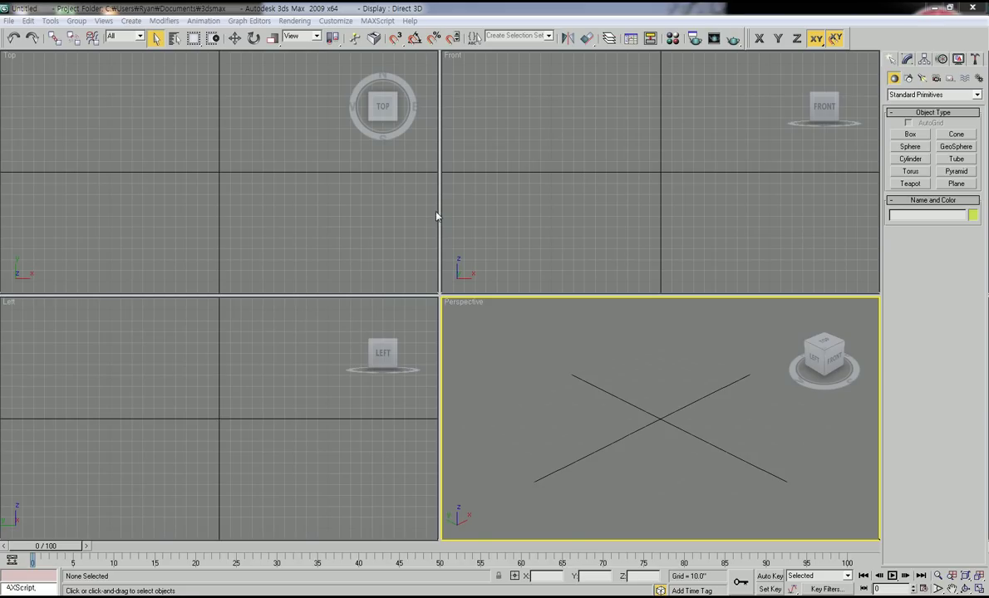
Draw a sphere with a radius of about 40" near the origin in the maximized Top viewport.
left_click(155, 168)
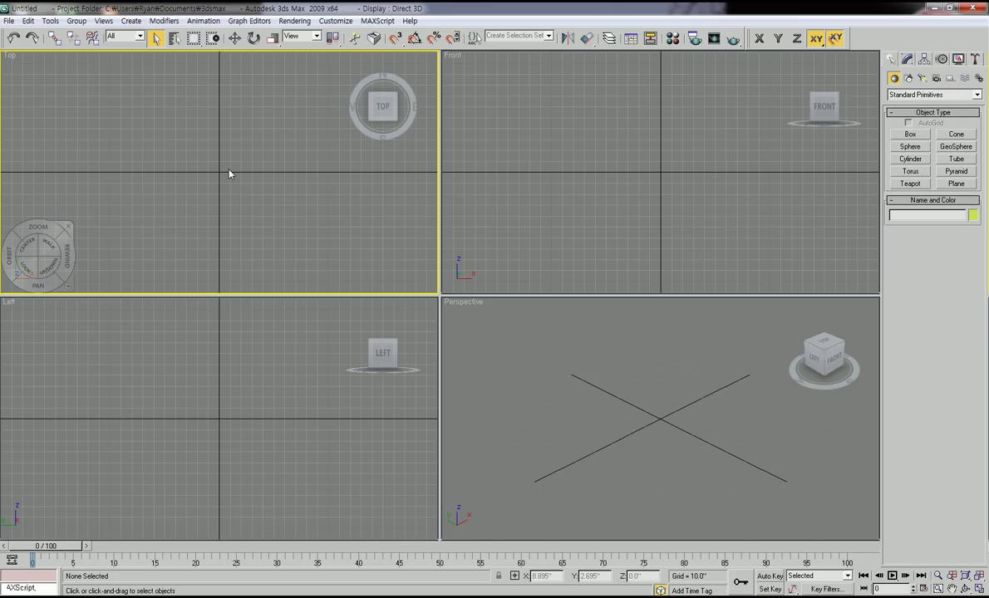
key("alt+w")
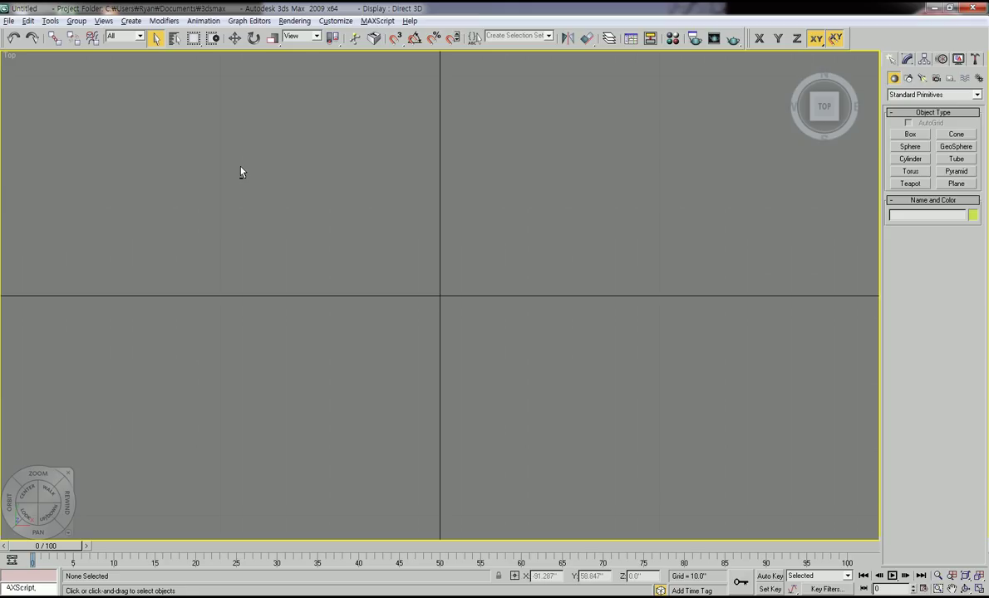
key("alt+w")
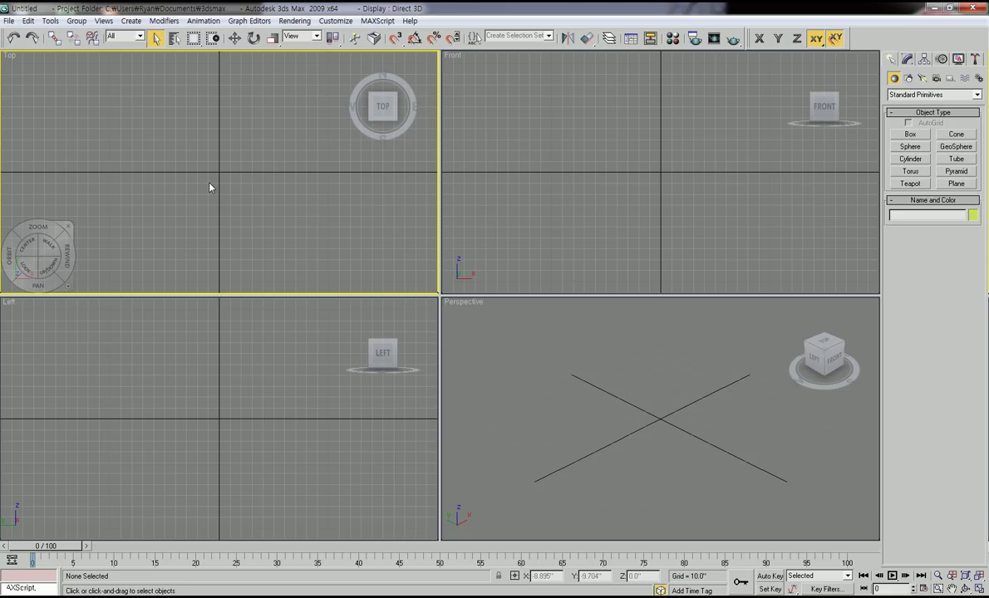
key("alt+w")
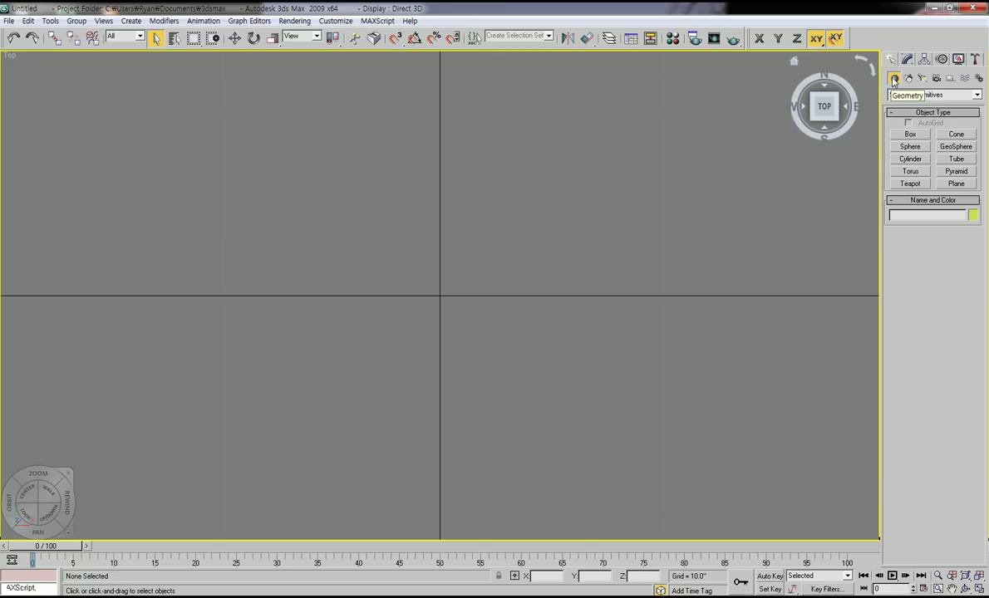
left_click(911, 148)
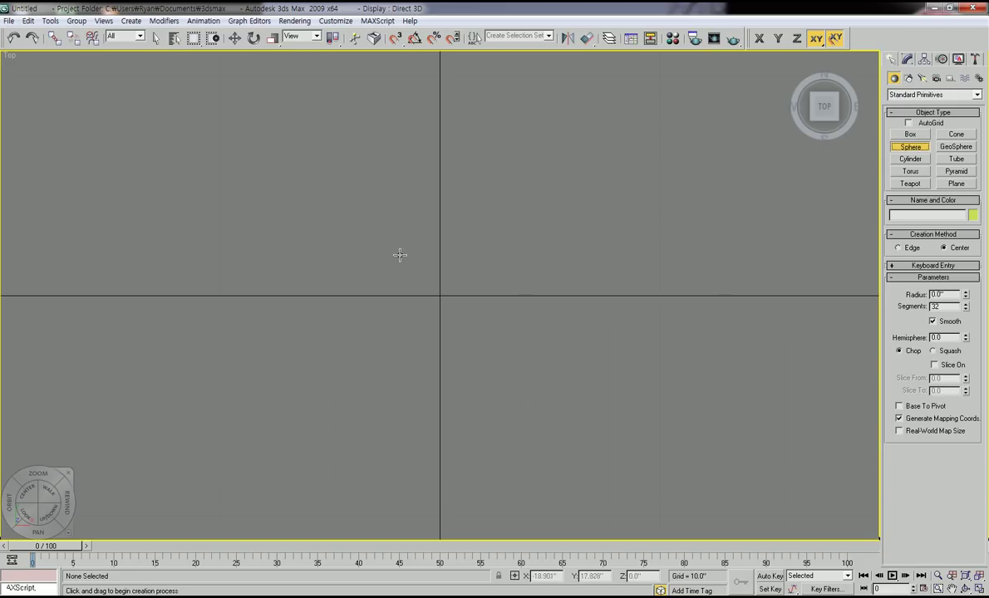
left_click_drag(417, 254, 482, 311)
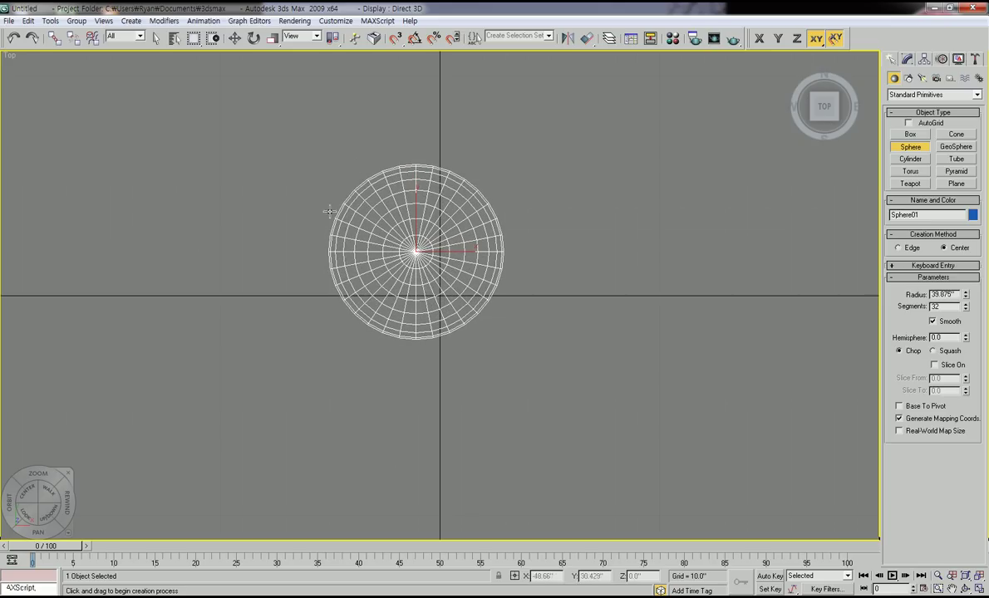
Move the sphere so that it is centred on the grid origin.
left_click(235, 39)
left_click_drag(429, 237, 452, 281)
mouse_move(798, 98)
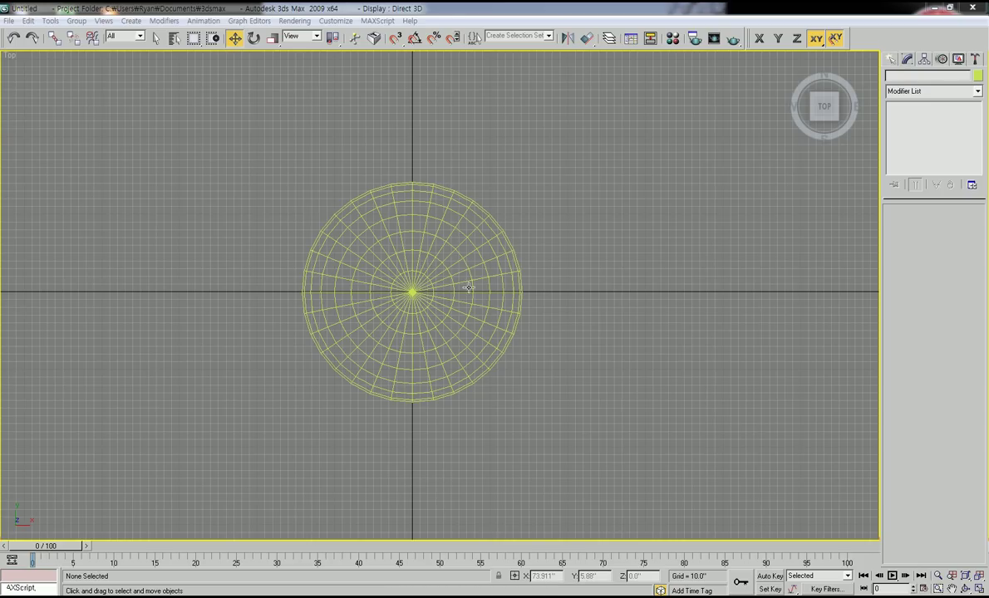
Set the radius of the sphere at the origin to 20".
left_click(431, 286)
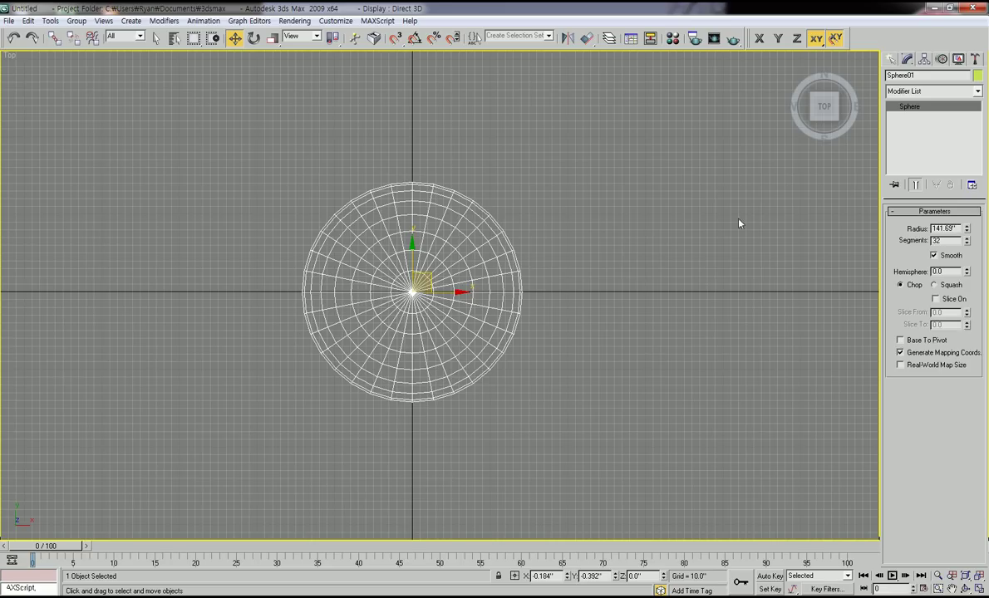
type("20")
key("Return")
scroll(470, 340, "up", 10)
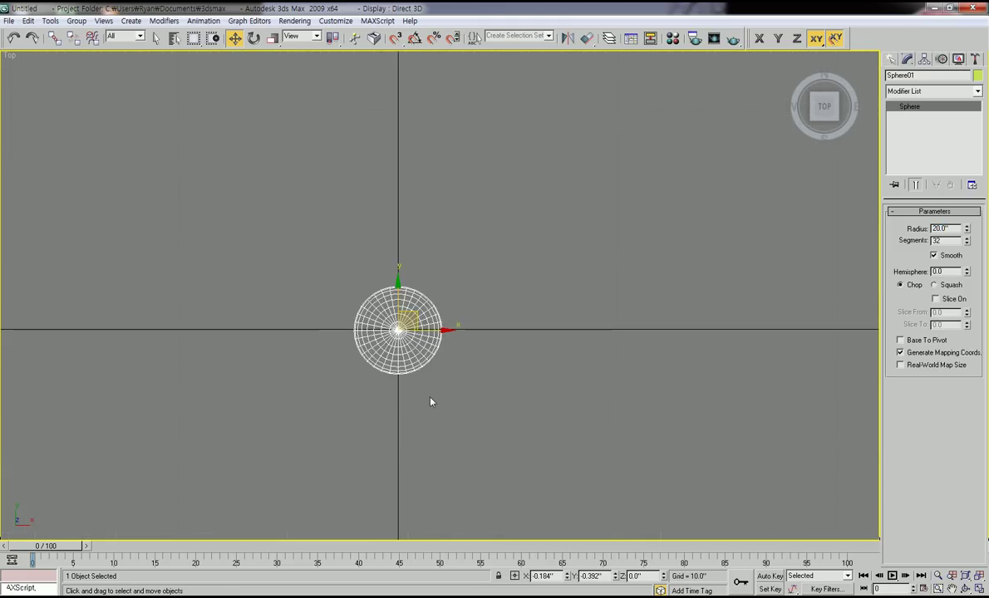
middle_click_drag(435, 373, 490, 304)
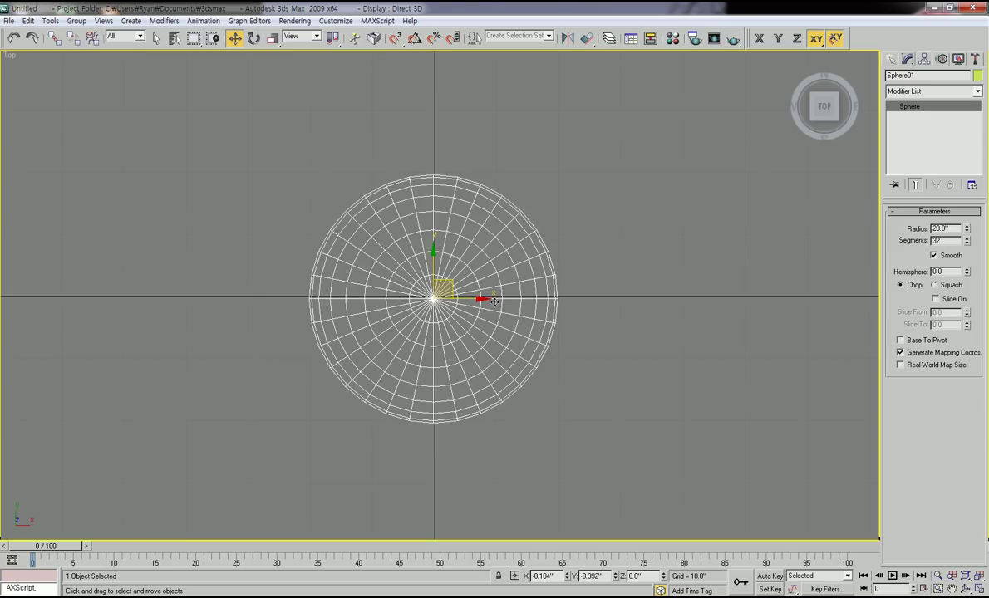
Reduce the sphere's segments to 15.
double_click(946, 239)
type("16")
key("Return")
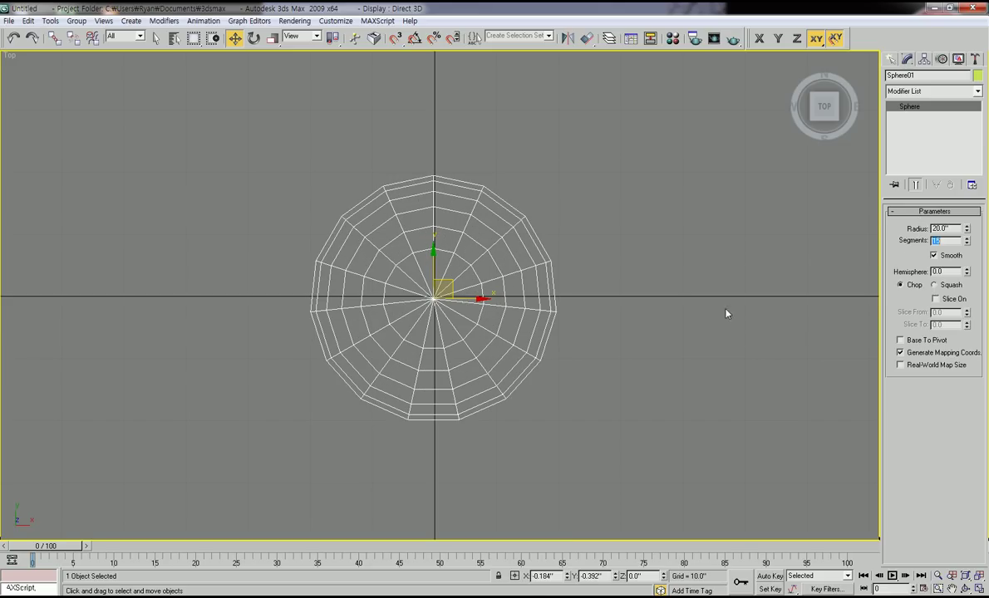
left_click(627, 316)
scroll(606, 335, "up", 3)
middle_click_drag(606, 336, 624, 319)
Cut the sphere in half by setting its Hemisphere value to 0.5.
left_click(570, 244)
middle_click_drag(570, 244, 675, 327, "alt")
middle_click_drag(399, 370, 465, 315, "alt")
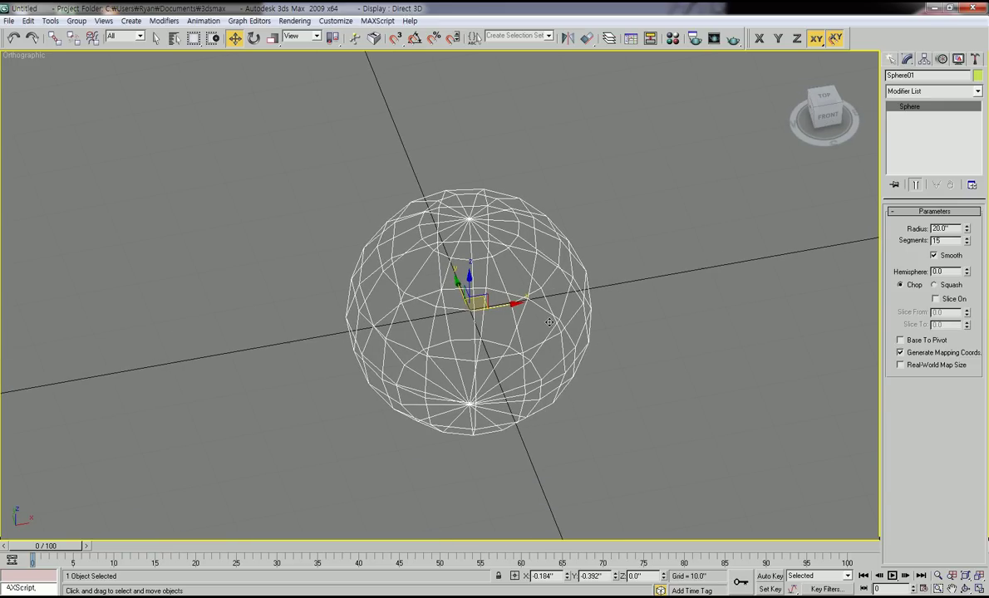
middle_click_drag(502, 294, 449, 309)
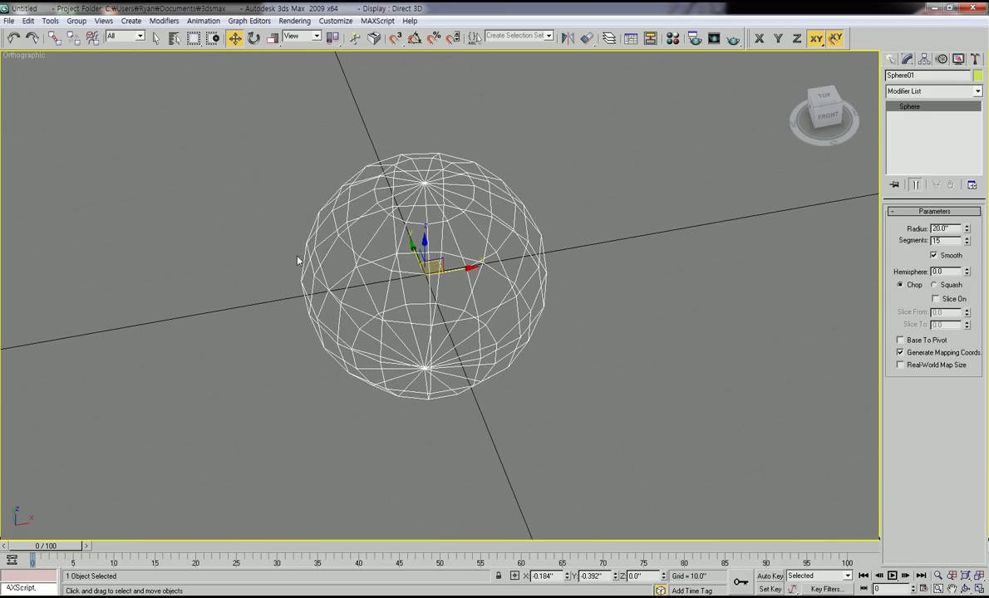
middle_click_drag(541, 260, 500, 334)
left_click_drag(945, 271, 889, 272)
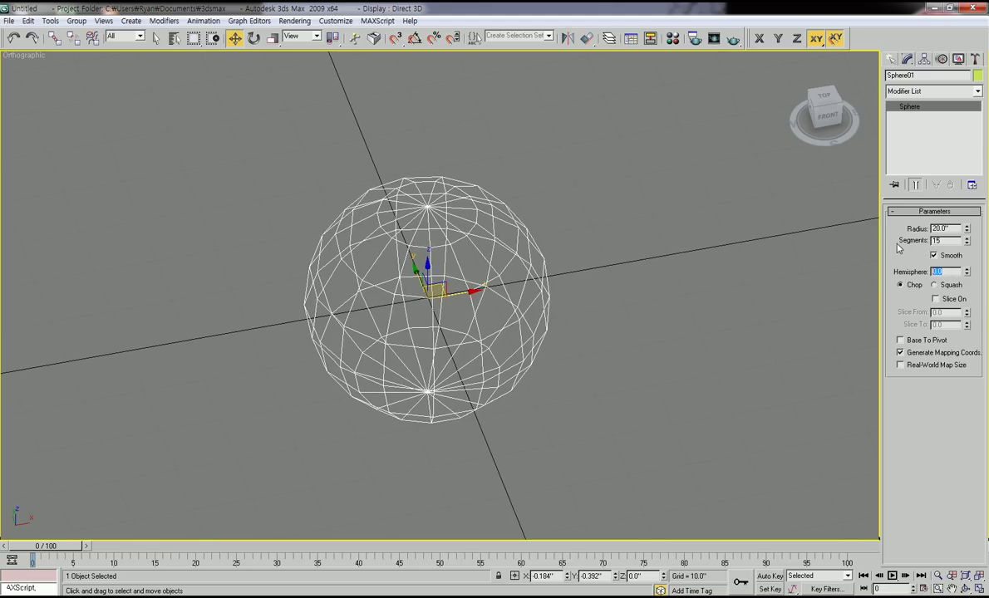
key("BackSpace")
type(".5")
key("Return")
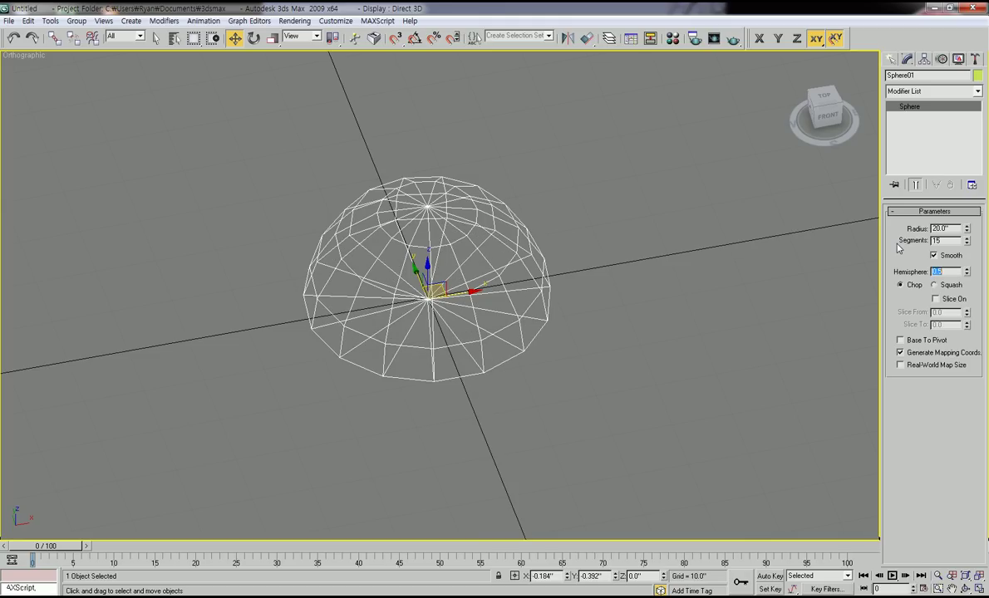
Mirror the hemisphere about the Z axis with No Clone so its flat side faces up.
middle_click_drag(453, 387, 482, 327, "alt")
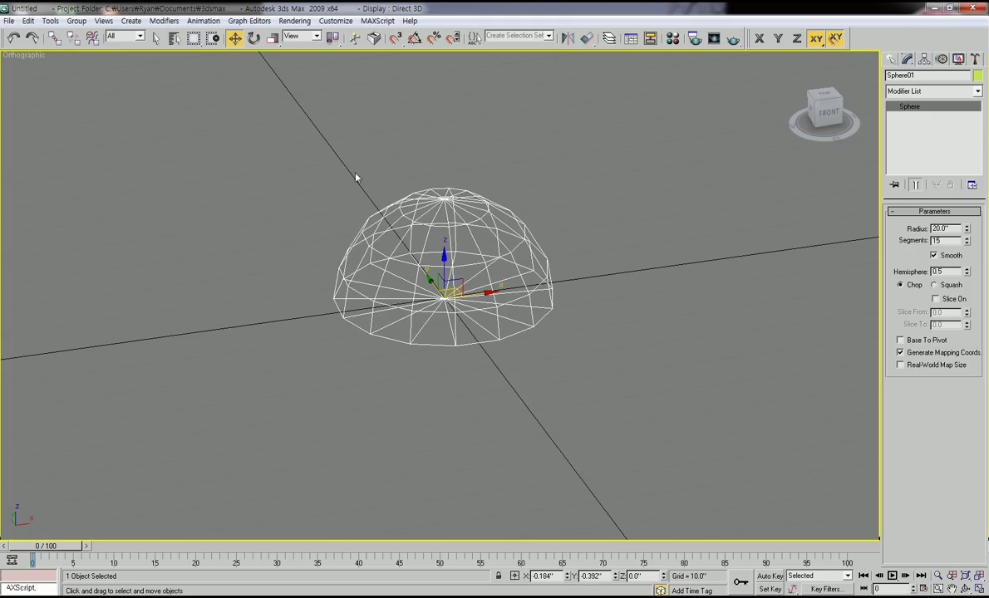
left_click(570, 43)
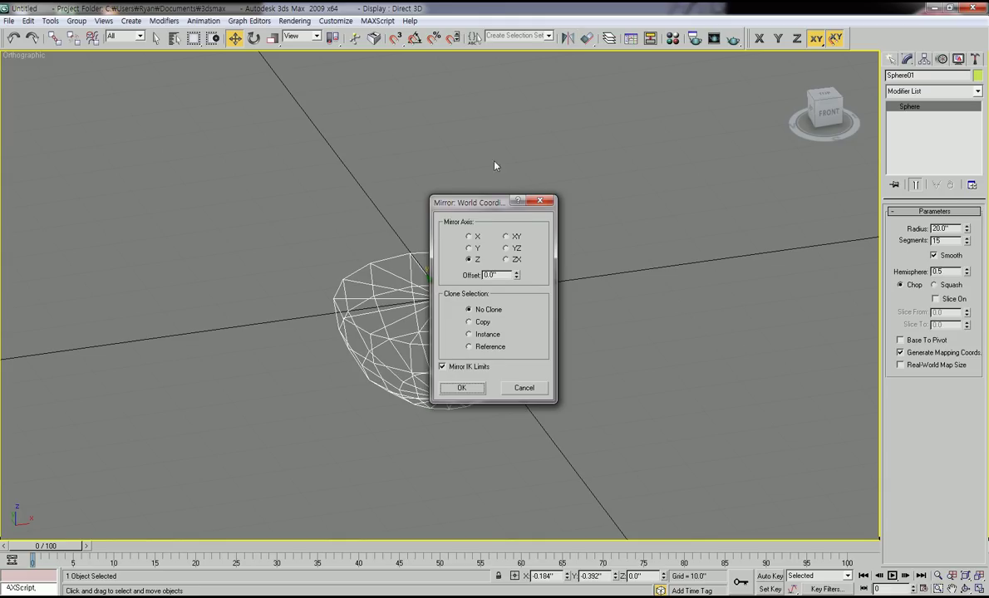
left_click_drag(486, 208, 663, 133)
left_click(646, 157)
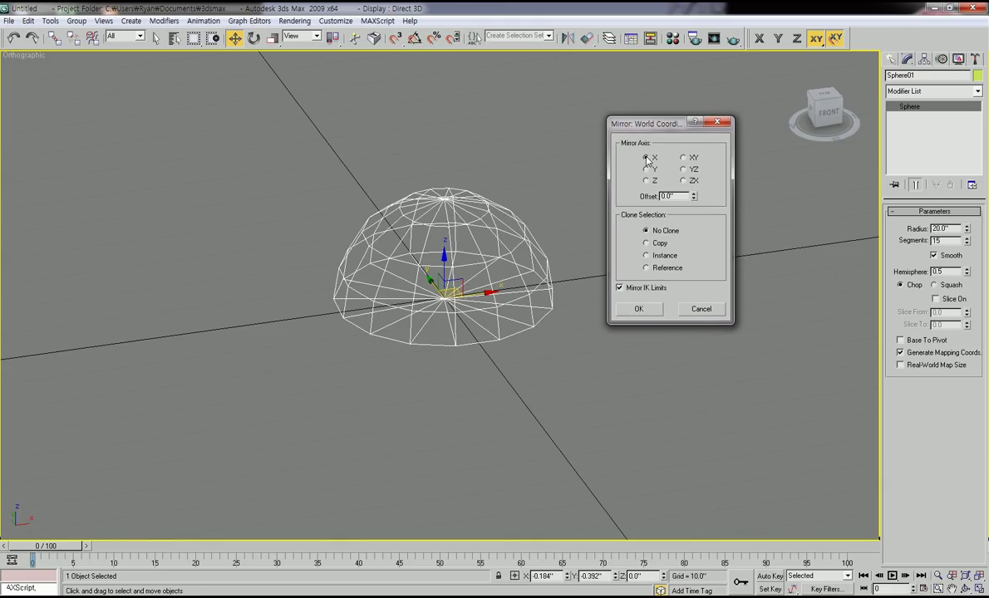
left_click(647, 169)
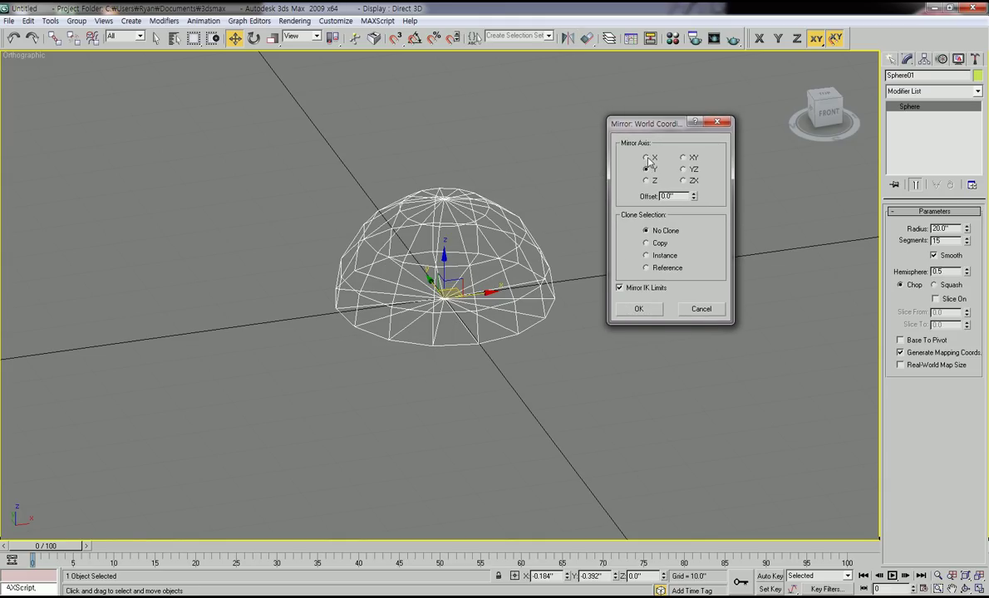
left_click(646, 157)
left_click(646, 182)
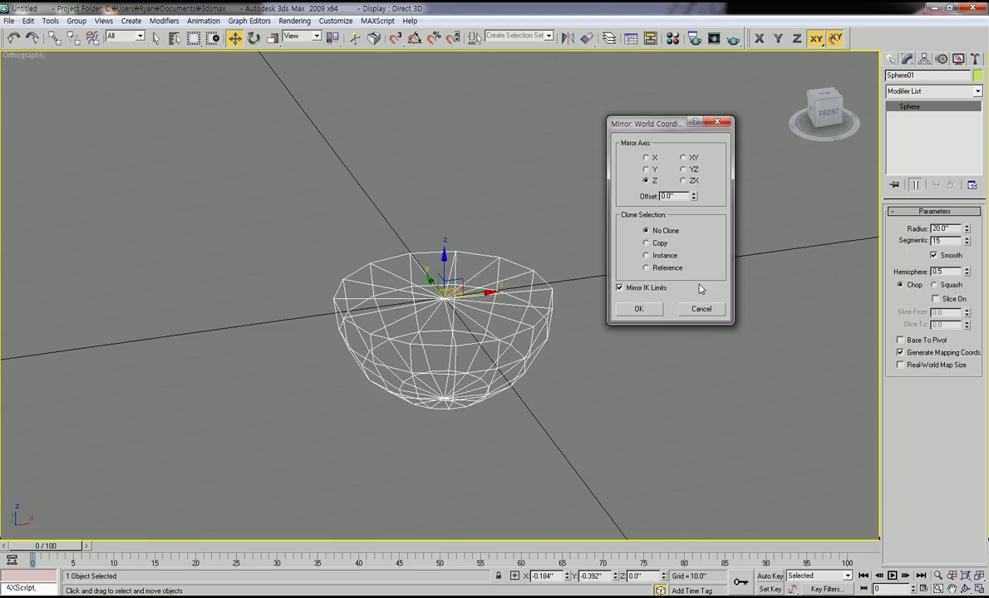
left_click(645, 311)
Compare the hemisphere in wireframe and shaded display, leaving the viewport shaded.
middle_click_drag(448, 333, 497, 346, "alt")
key("F3")
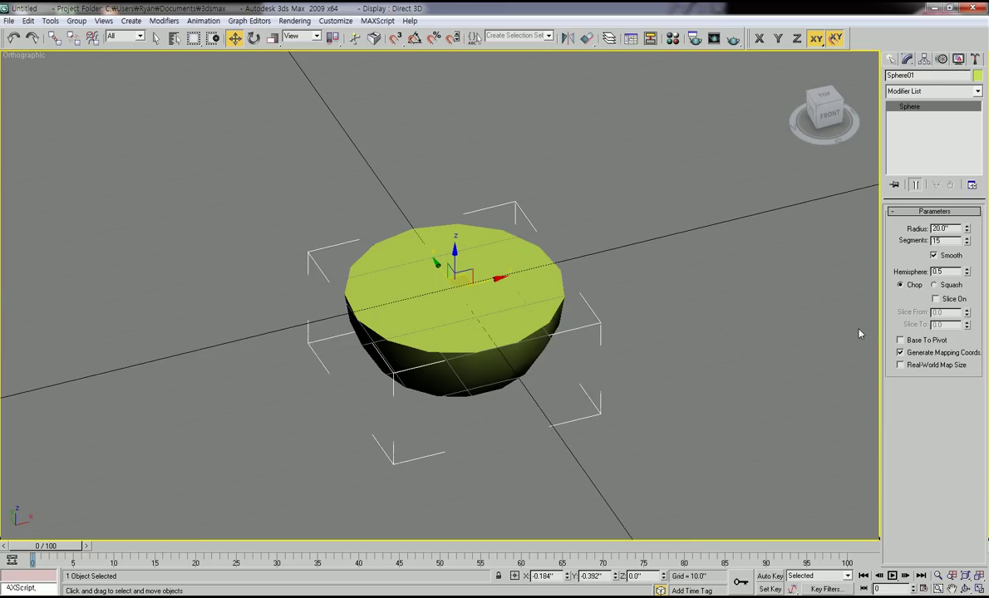
key("F3")
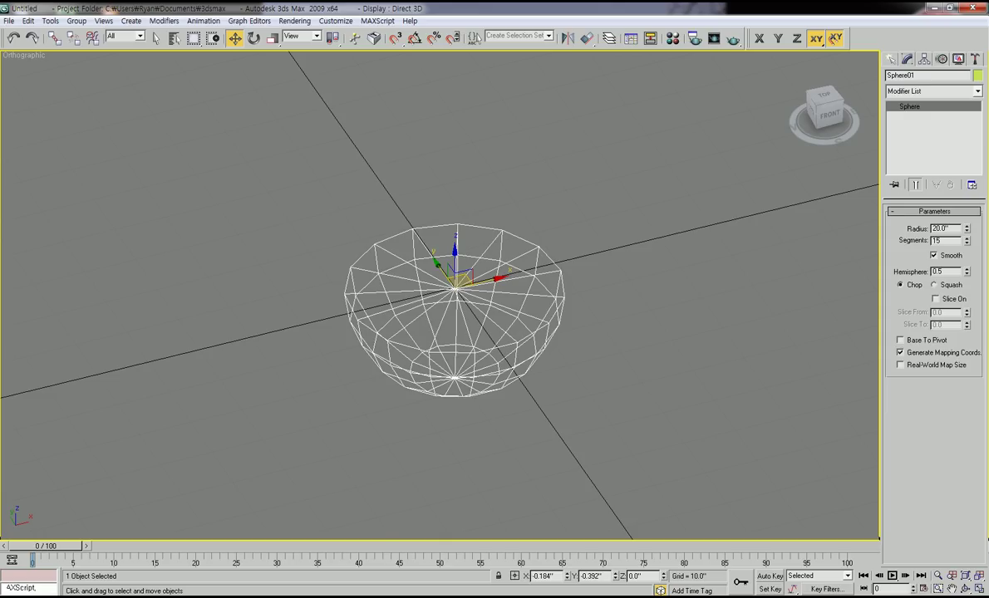
scroll(465, 287, "up", 4)
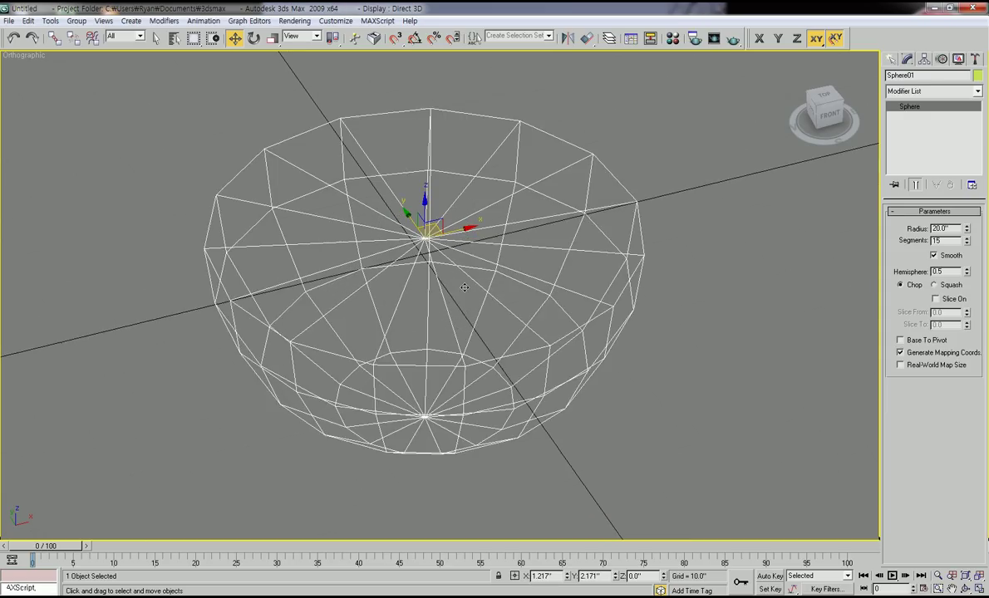
middle_click_drag(465, 287, 488, 304)
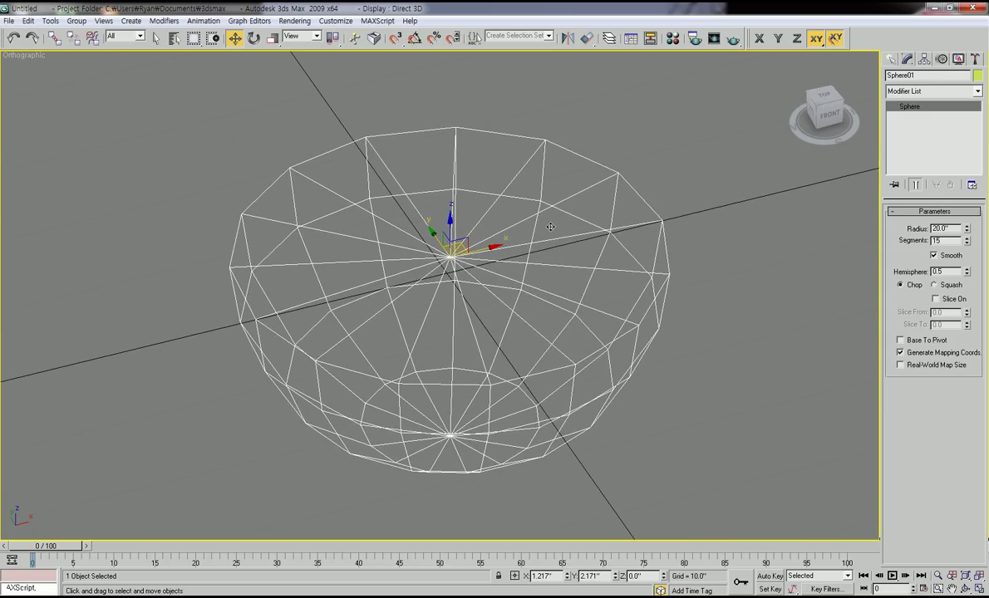
key("F3")
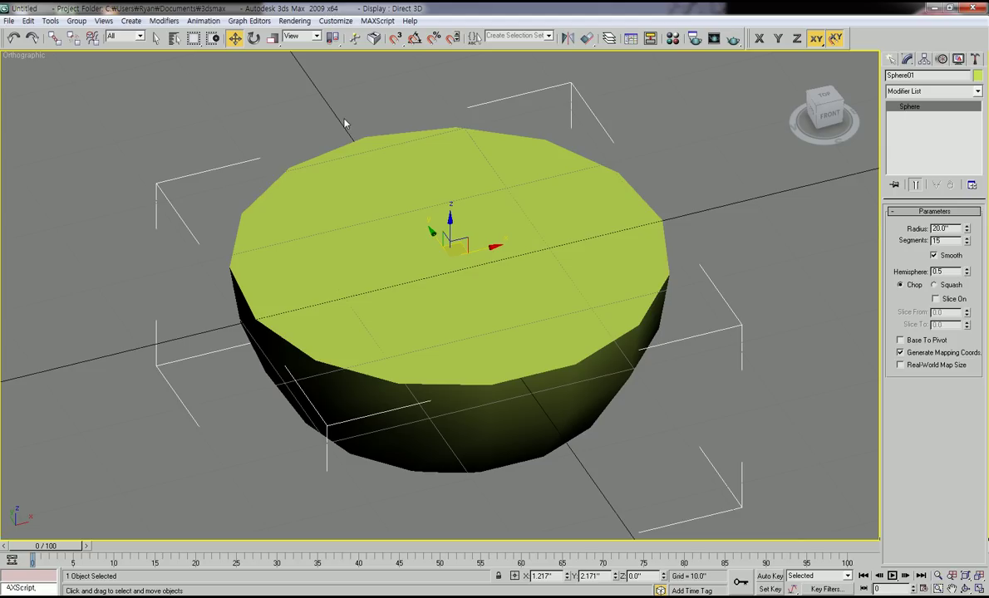
Convert the mirrored hemisphere to an Editable Poly.
left_click(231, 81)
left_click(484, 260)
right_click(480, 259)
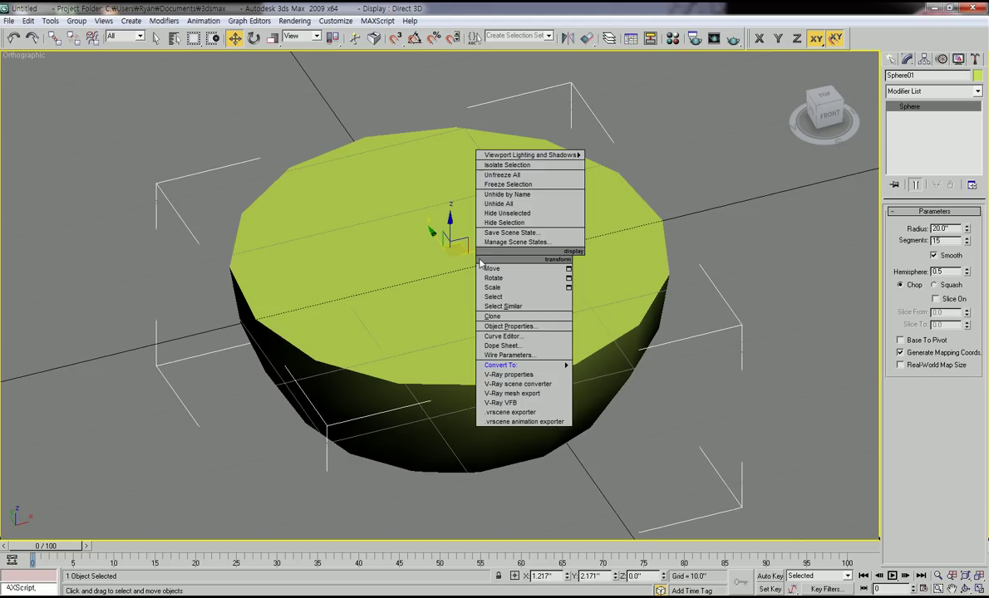
mouse_move(529, 370)
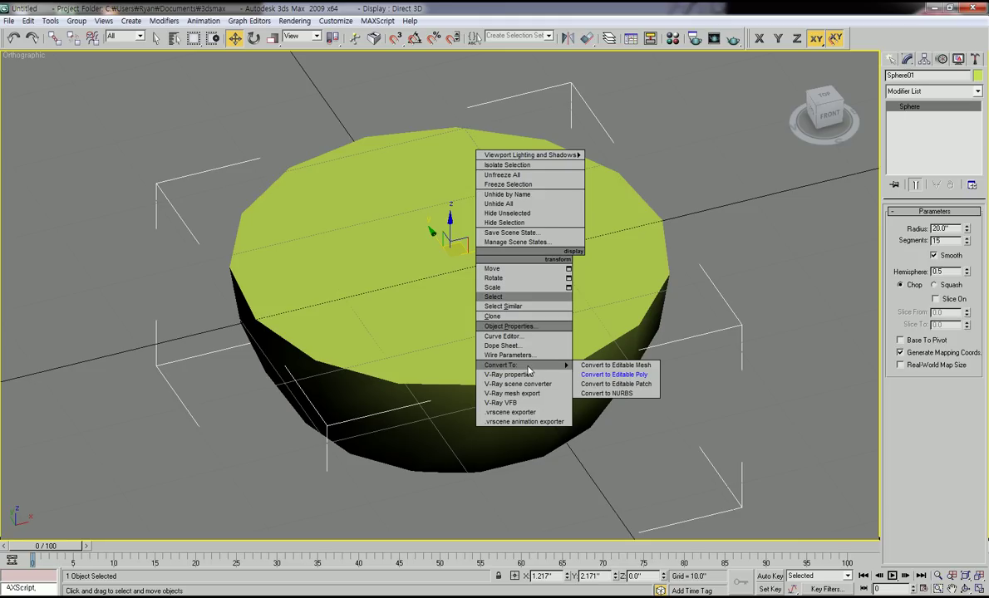
left_click(613, 376)
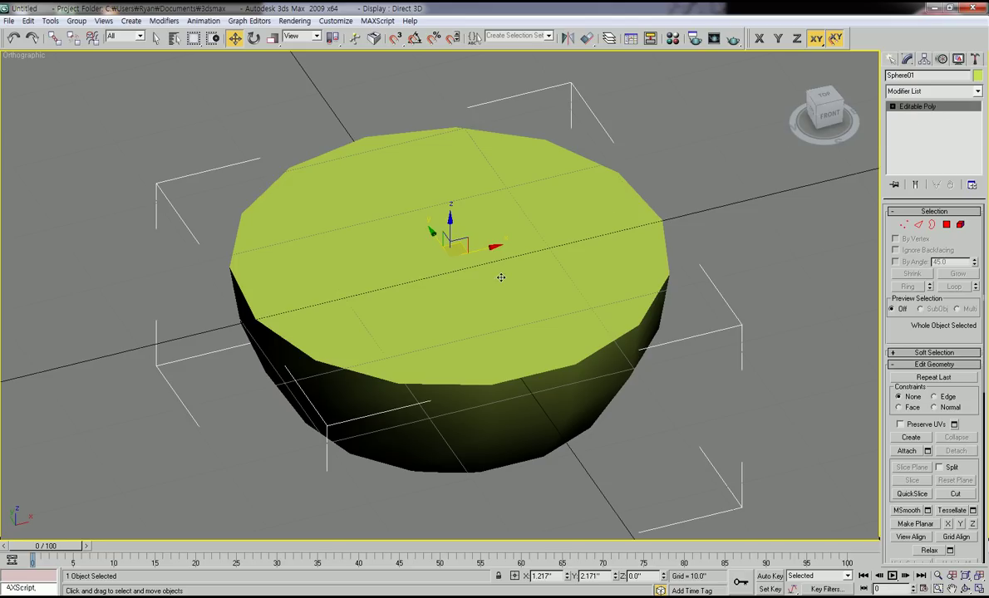
left_click(707, 205)
left_click(542, 240)
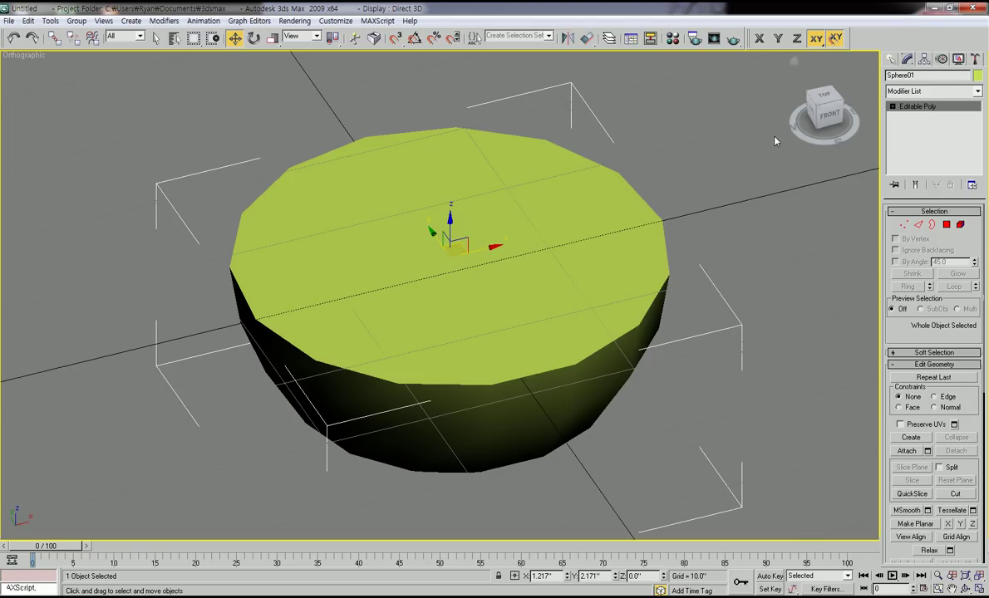
Delete all the triangular polygons that form the hemisphere's flat top cap, leaving the side and bottom polygons.
left_click(892, 107)
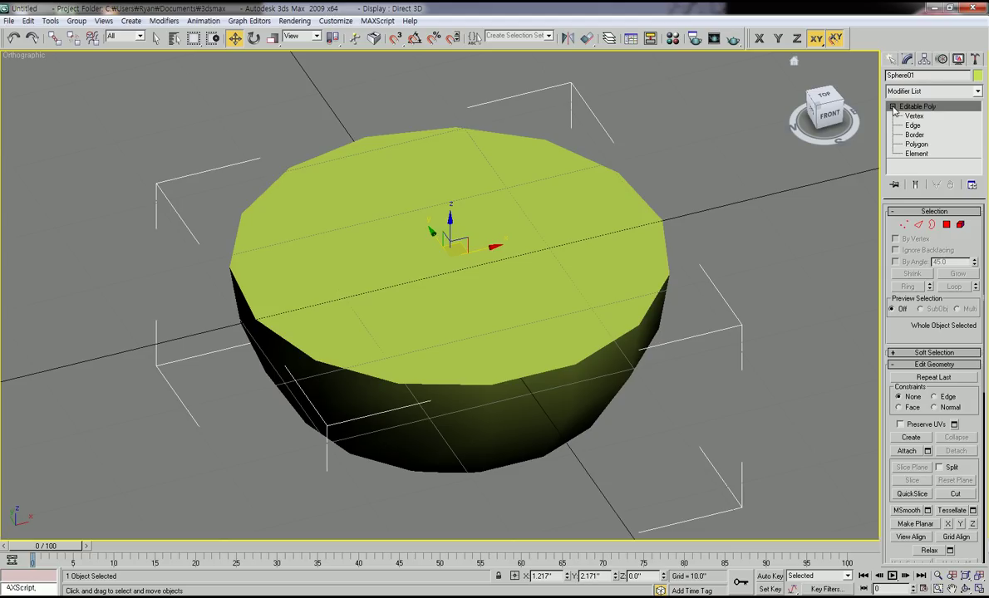
left_click(917, 147)
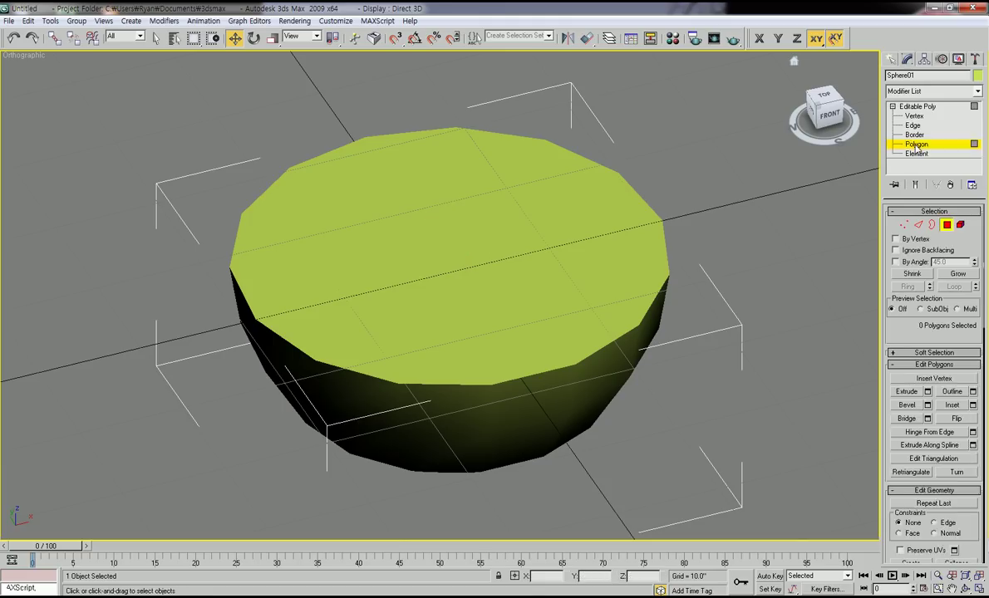
left_click(522, 156)
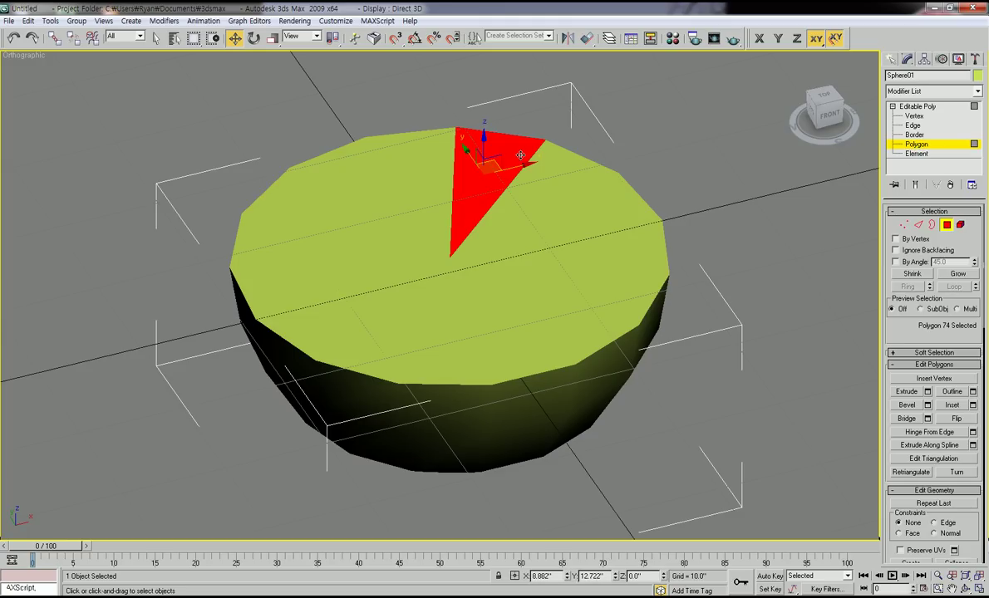
left_click(540, 174)
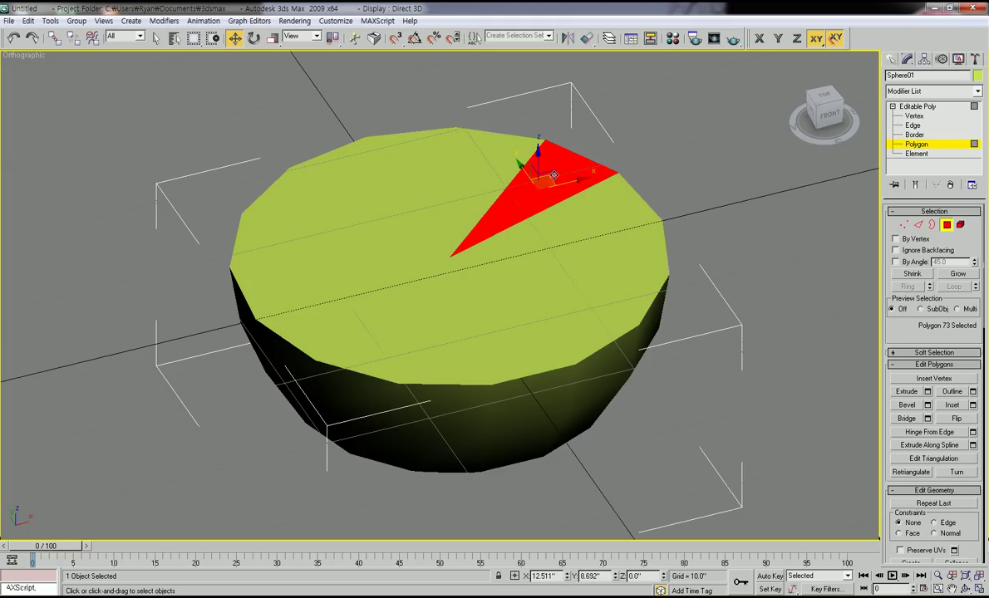
left_click(581, 209, "ctrl")
left_click(585, 253, "ctrl")
left_click(581, 293, "ctrl")
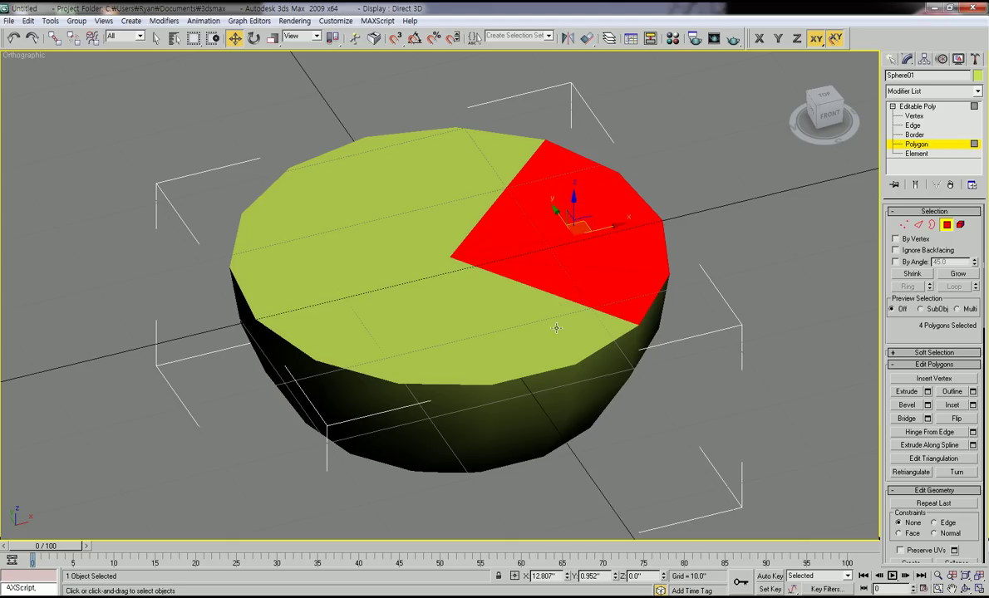
left_click(550, 320, "ctrl")
left_click(465, 328, "ctrl")
left_click(417, 336, "ctrl")
left_click(367, 326, "ctrl")
left_click(334, 320, "ctrl")
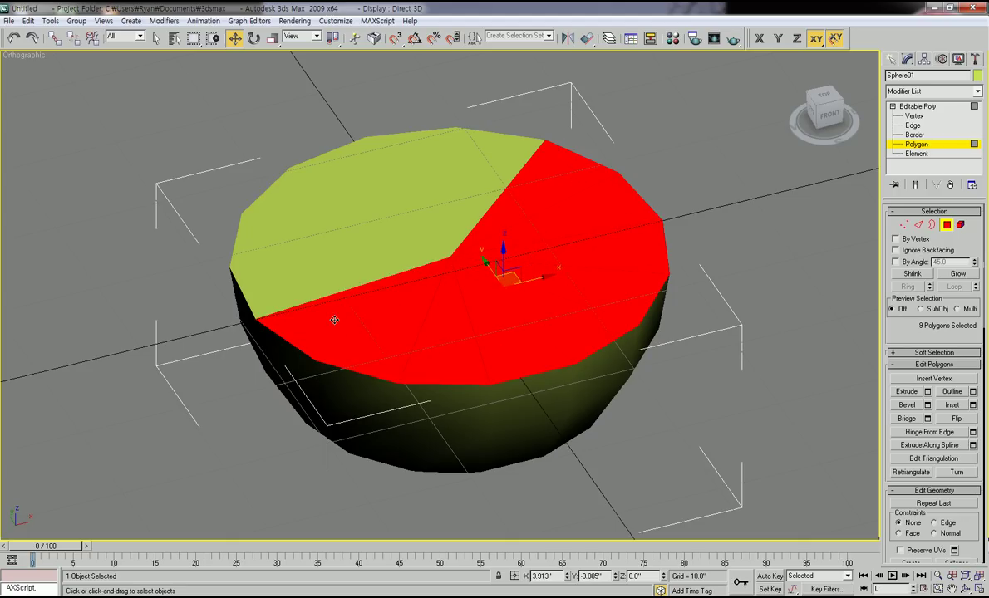
left_click(270, 266, "ctrl")
left_click(264, 227, "ctrl")
left_click(275, 198, "ctrl")
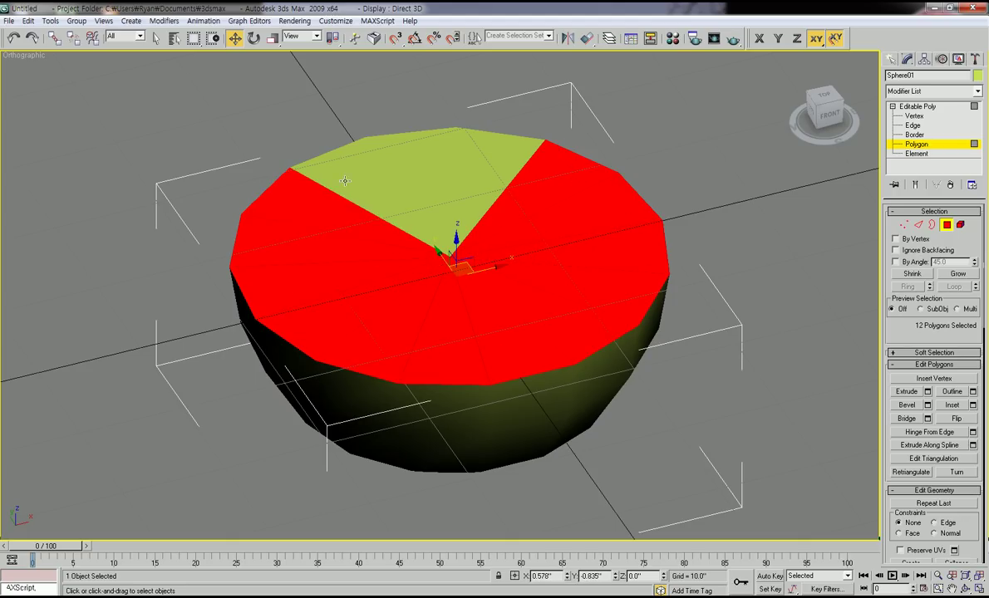
left_click(337, 175, "ctrl")
left_click(389, 154, "ctrl")
left_click(441, 152, "ctrl")
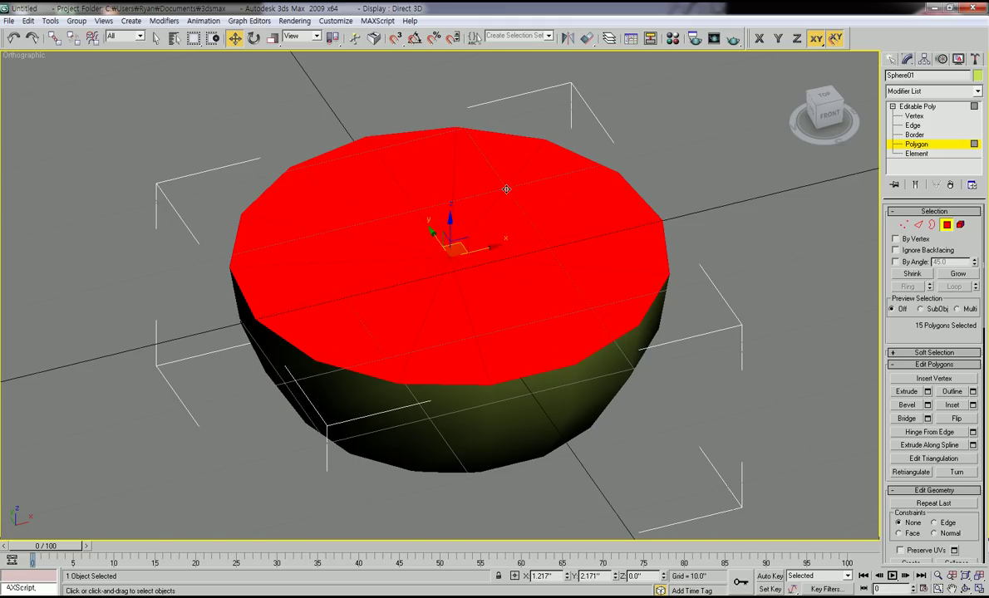
key("Delete")
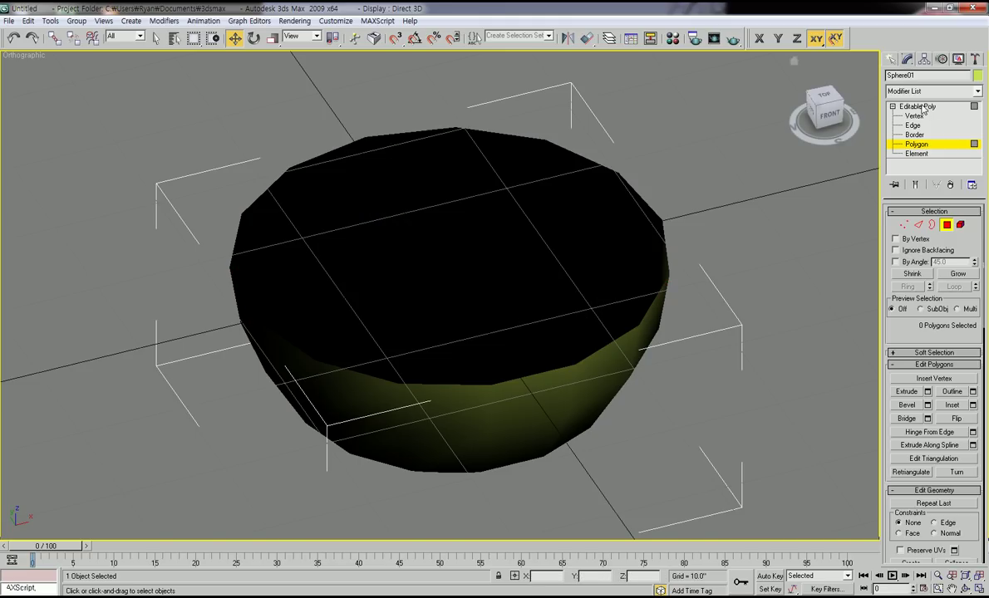
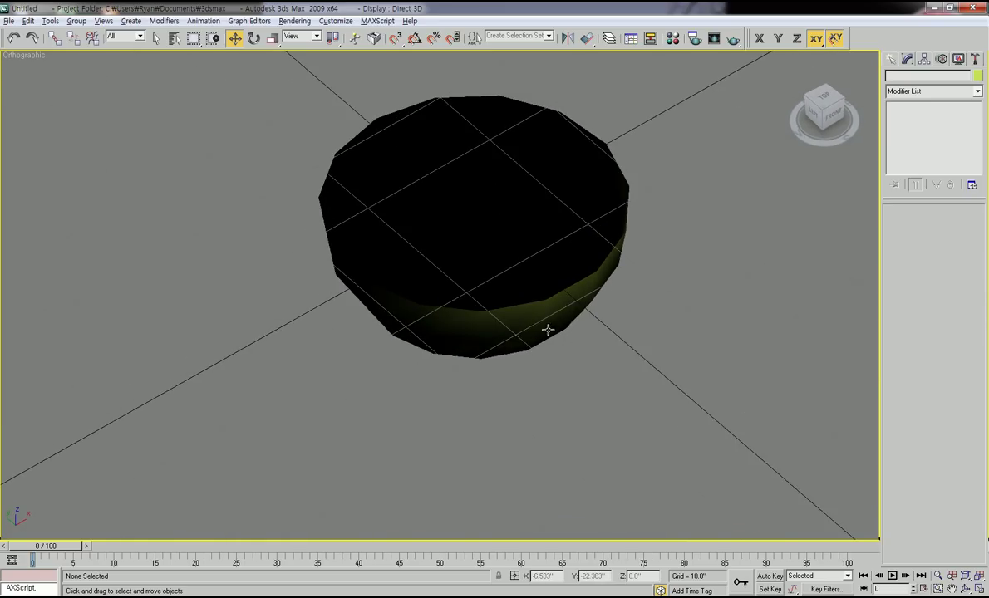
scroll(530, 352, "up", 5)
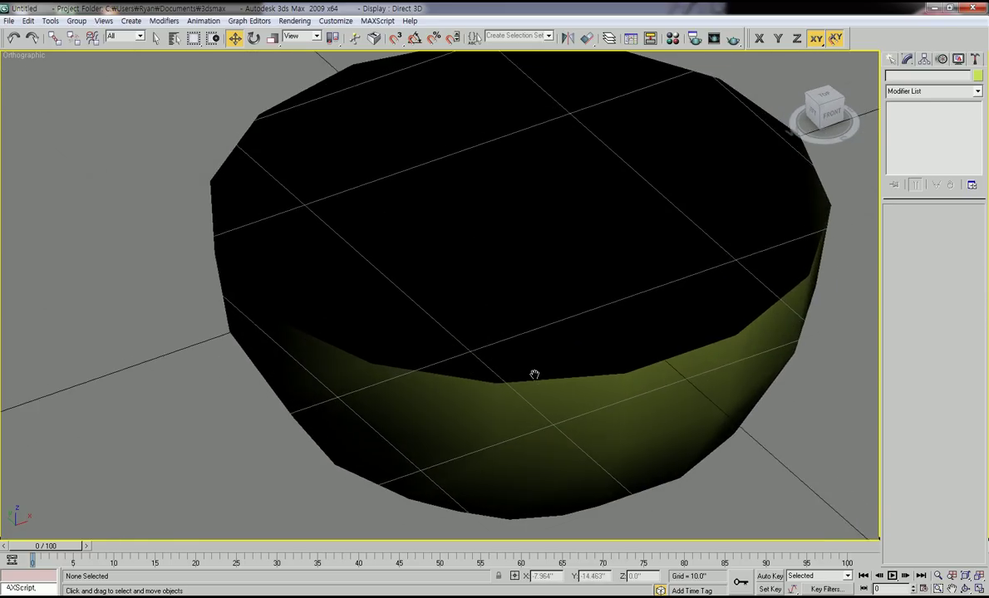
scroll(534, 376, "down", 3)
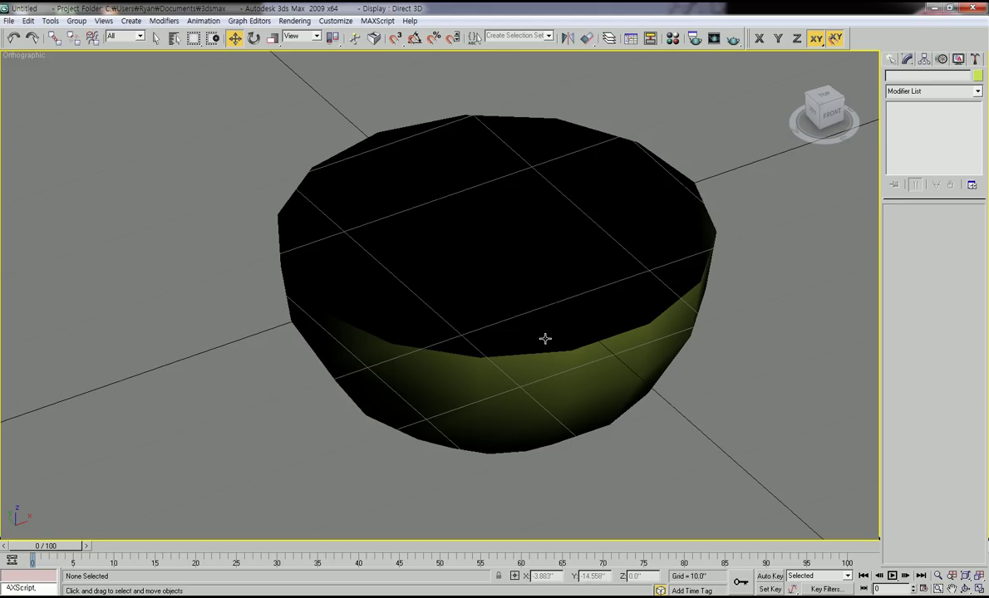
middle_click_drag(525, 353, 494, 367)
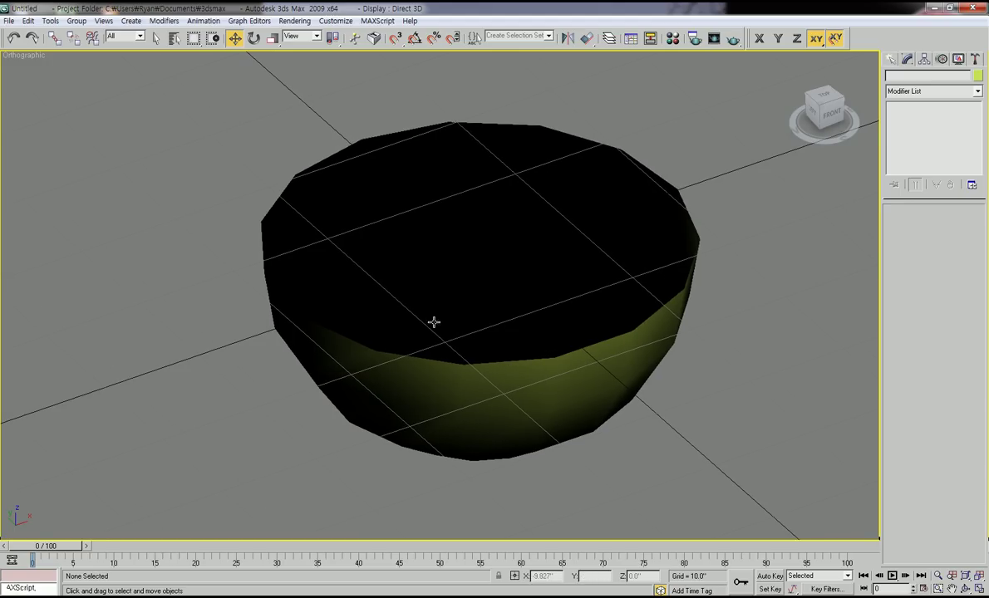
middle_click_drag(479, 396, 548, 359, "alt")
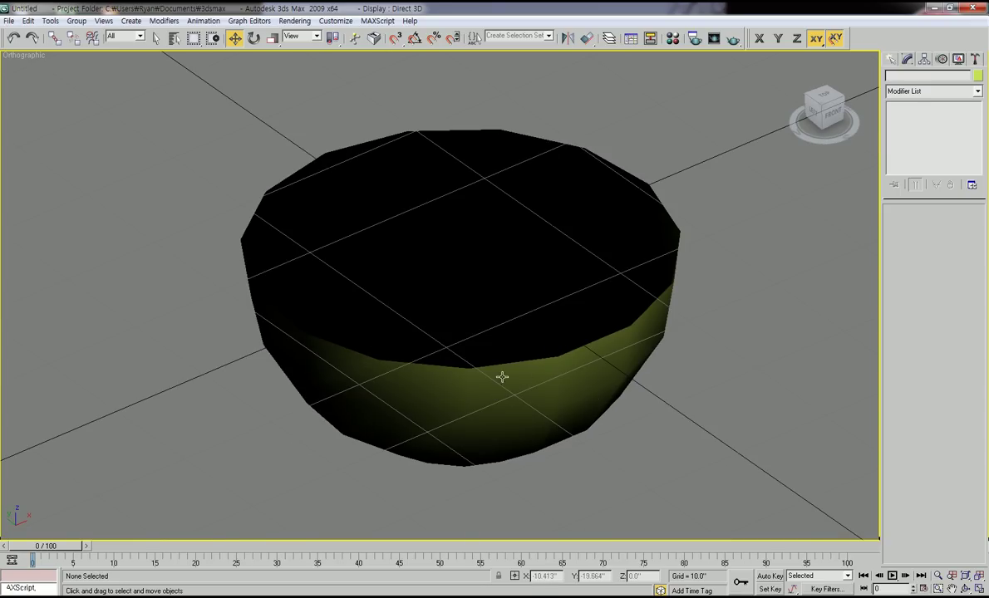
key("shift+z")
key("shift+z")
key("shift+z")
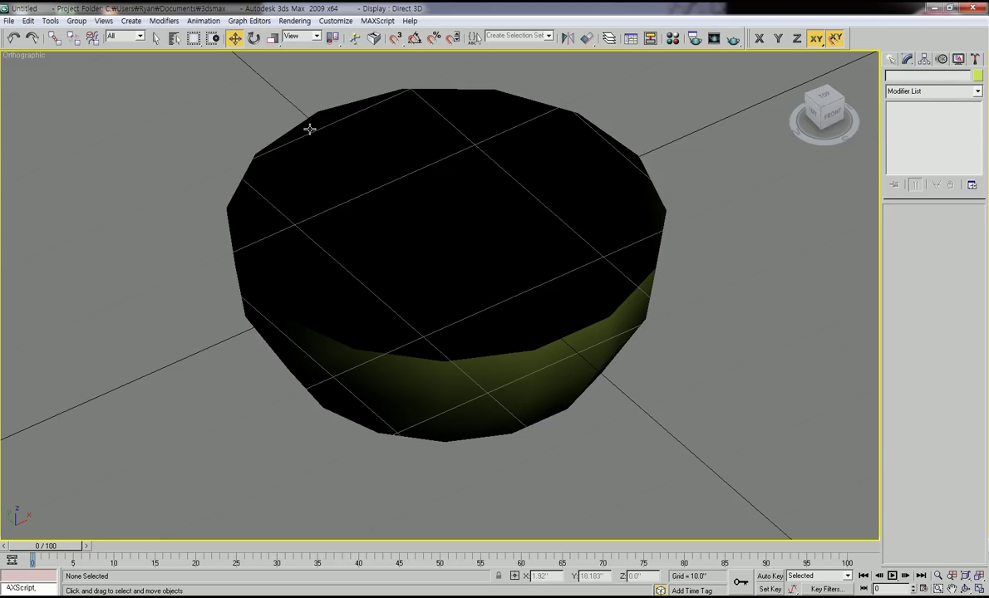
Apply a Shell modifier to the open hemisphere to give the bowl wall thickness.
left_click(532, 370)
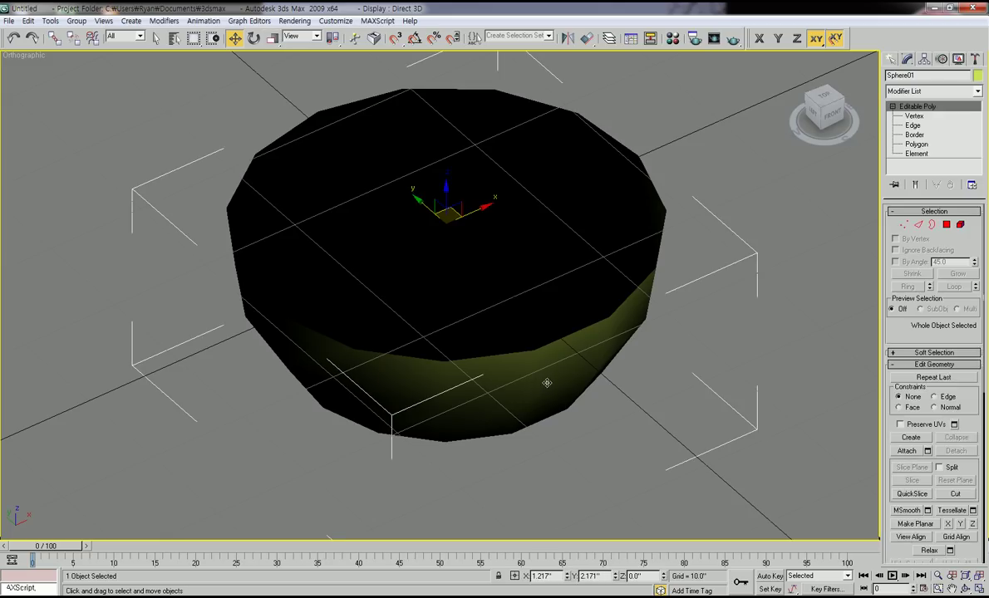
middle_click_drag(618, 353, 609, 386)
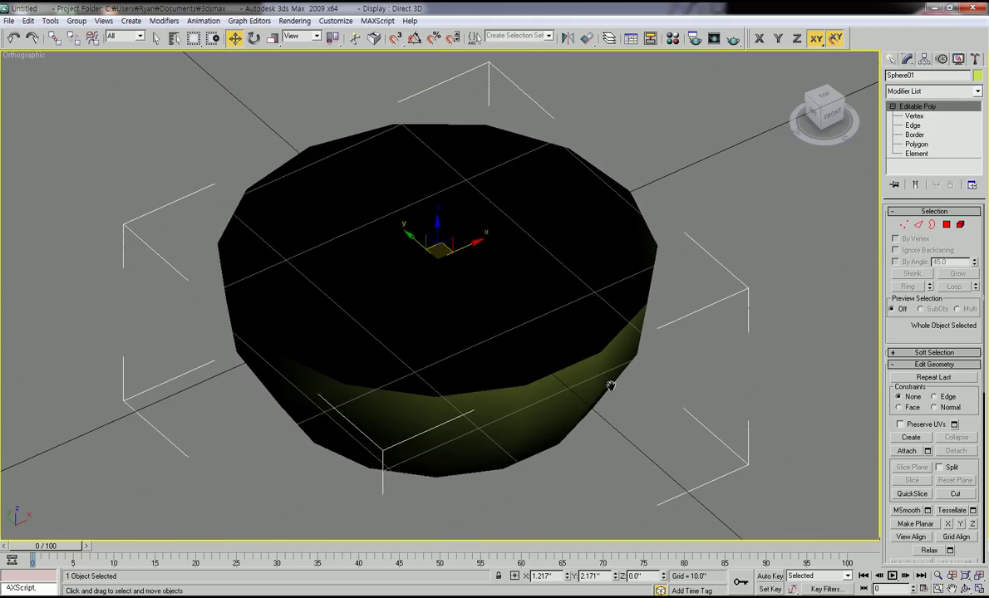
left_click(977, 91)
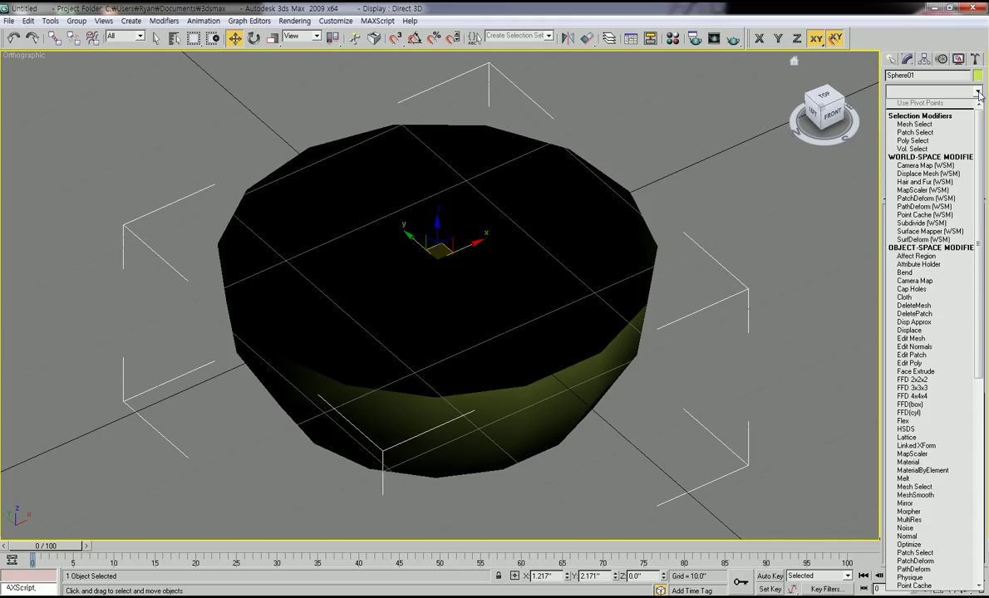
scroll(945, 196, "down", 12)
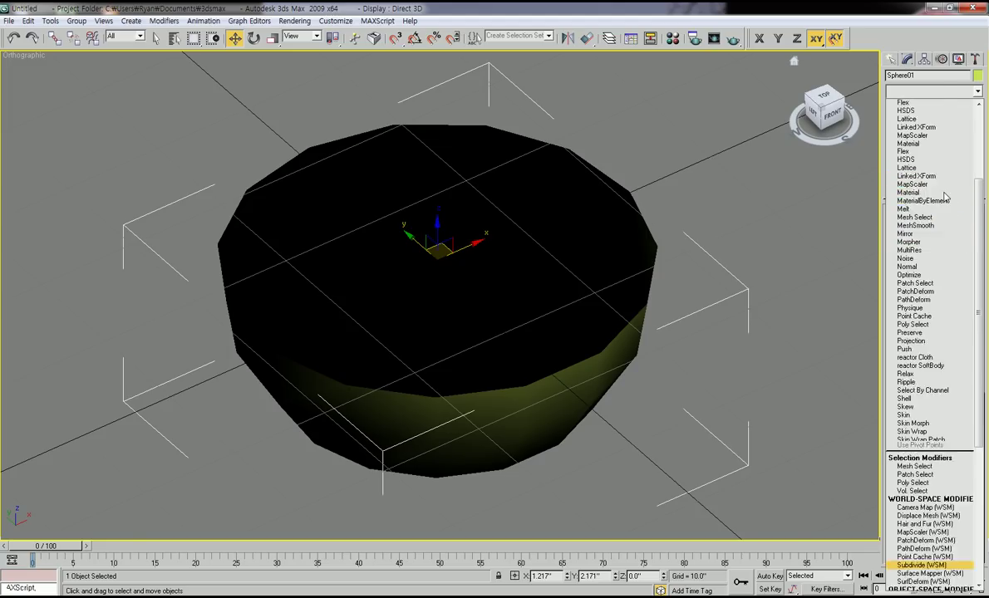
scroll(945, 196, "down", 10)
scroll(945, 199, "down", 10)
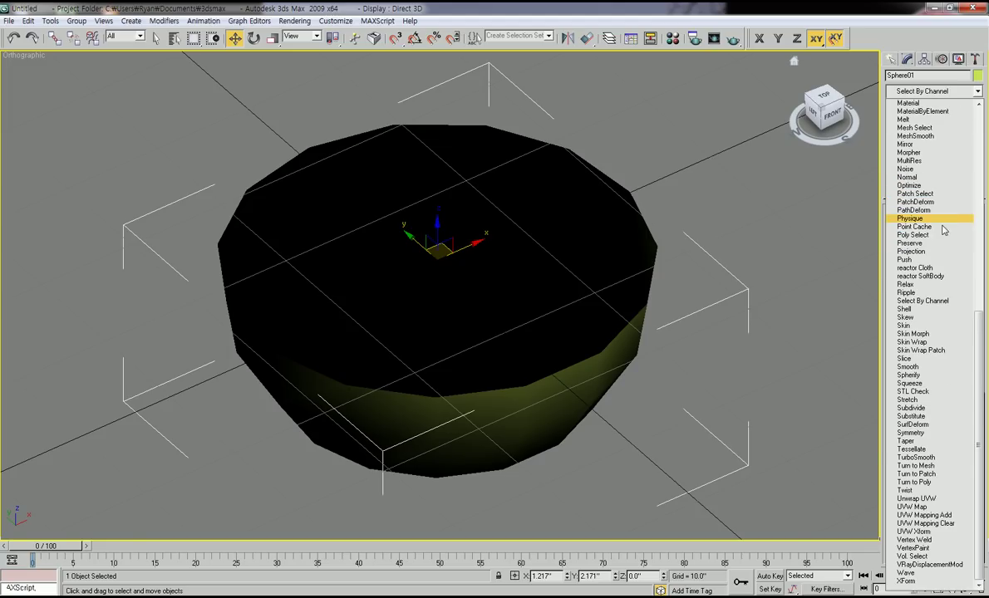
left_click(905, 309)
middle_click_drag(631, 399, 607, 376, "alt")
scroll(644, 341, "down", 2)
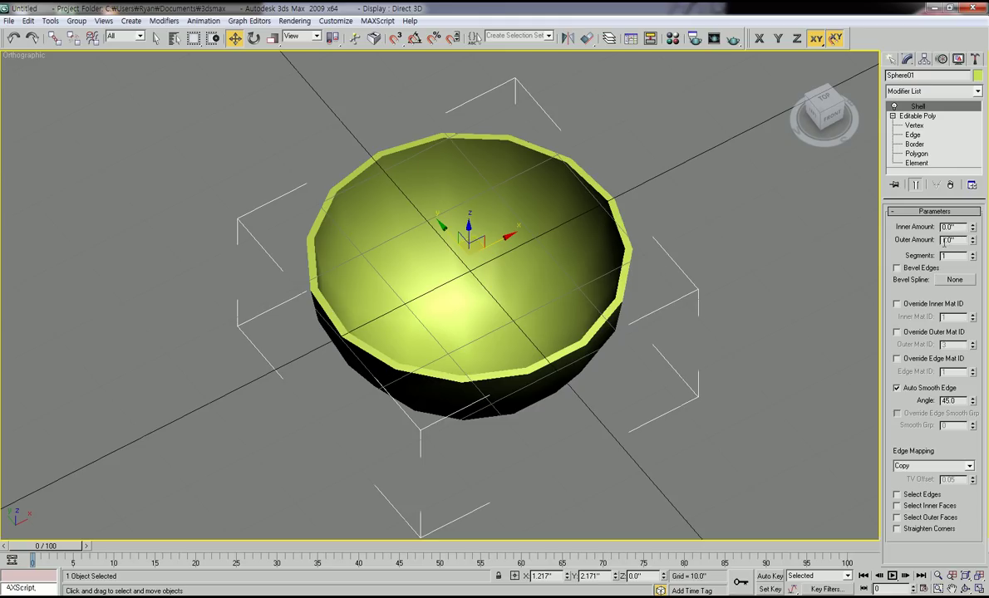
scroll(582, 261, "up", 4)
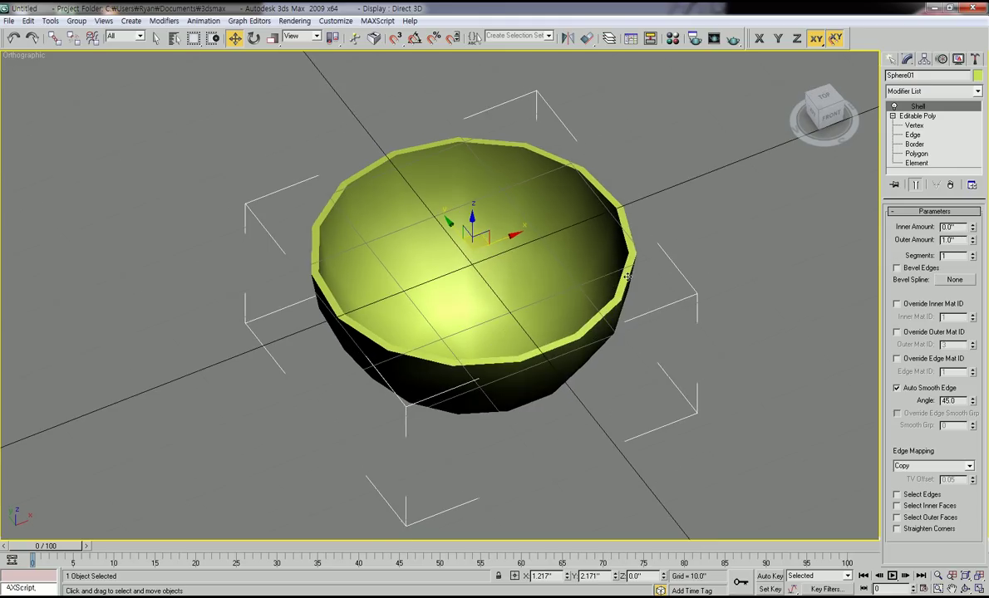
scroll(606, 343, "up", 4)
scroll(603, 343, "down", 4)
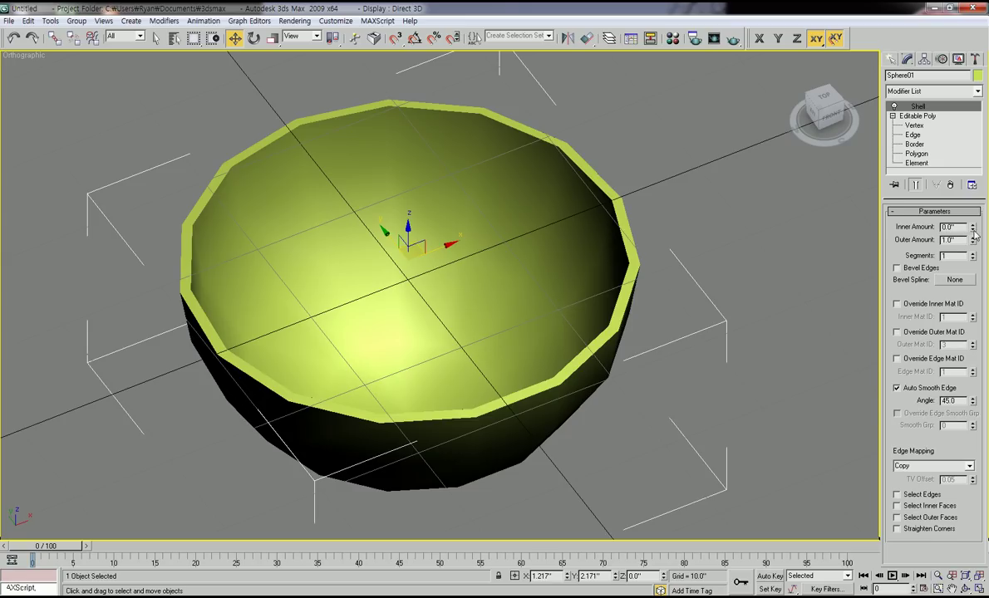
middle_click_drag(641, 352, 671, 337)
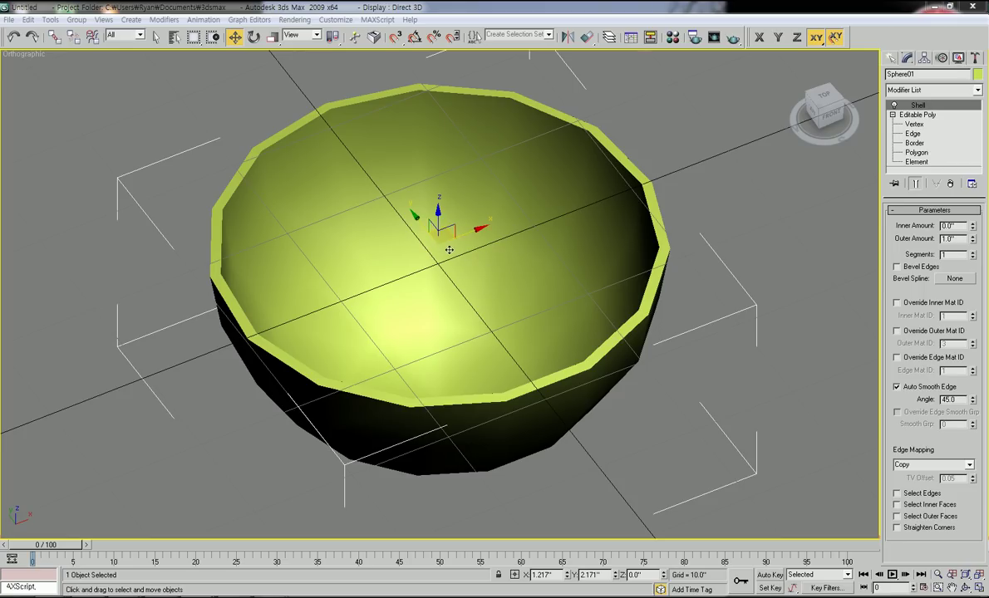
left_click(266, 92)
left_click(442, 131)
right_click(442, 134)
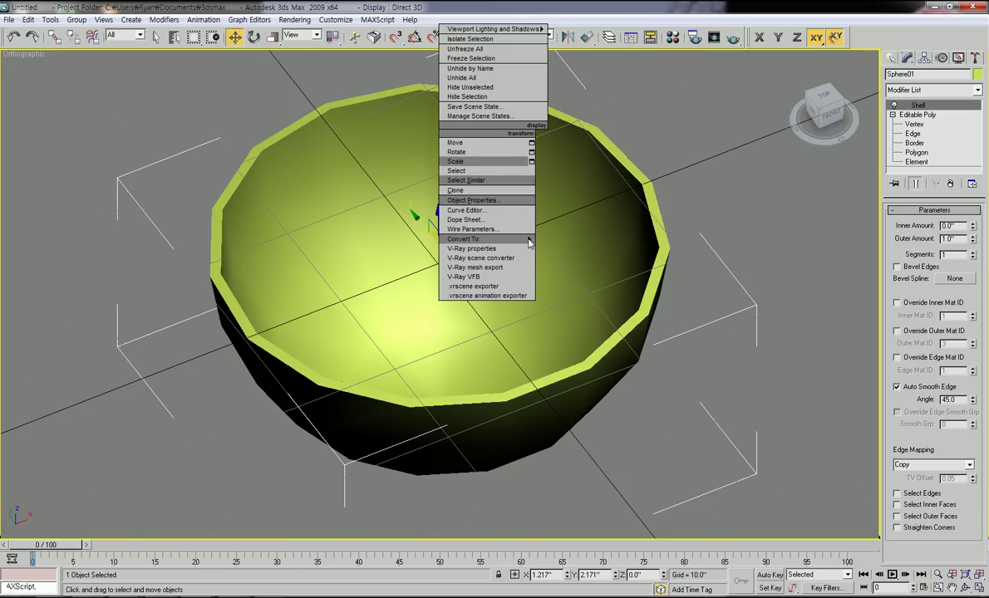
mouse_move(522, 241)
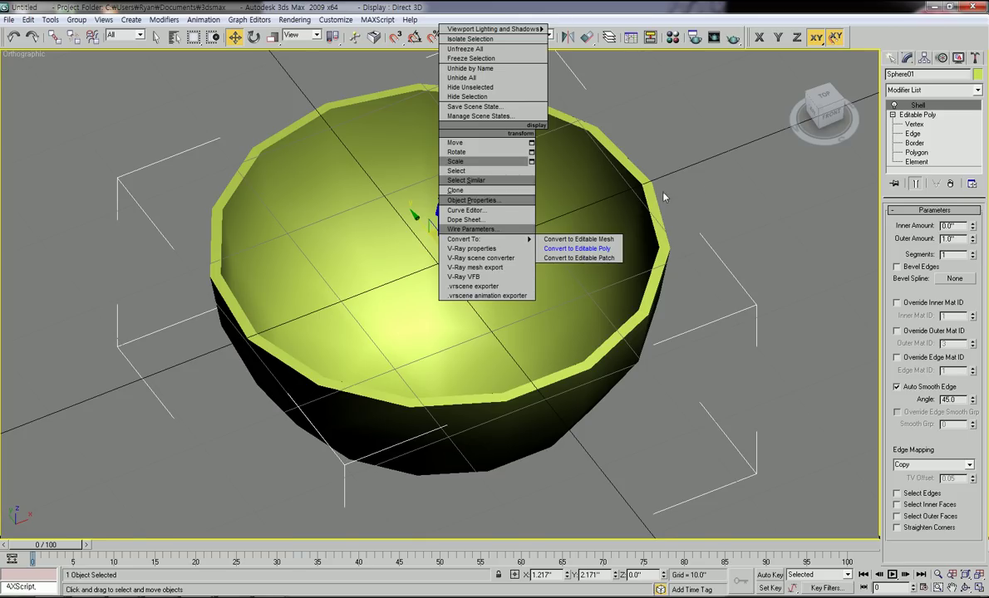
left_click(595, 248)
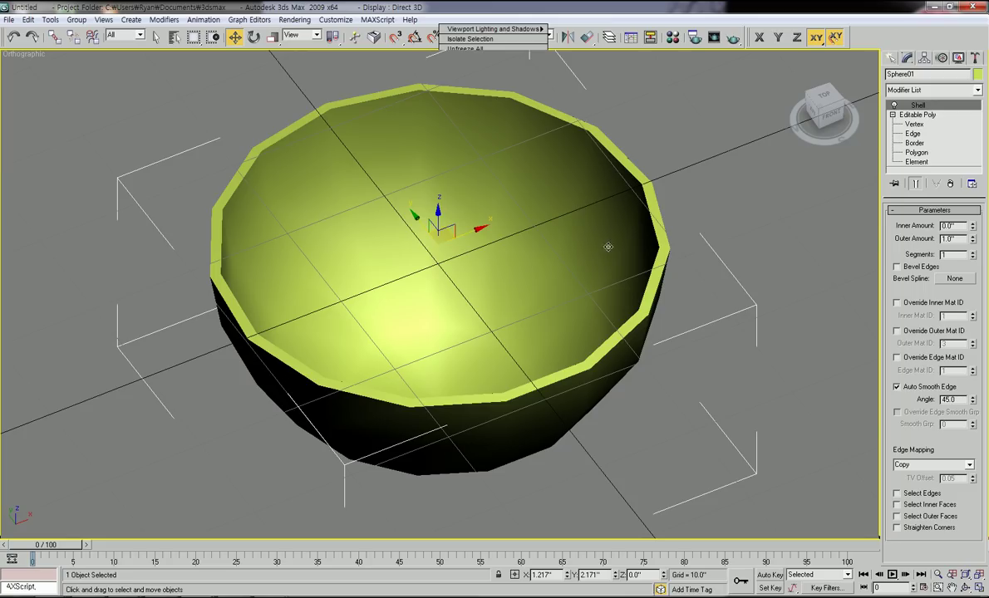
left_click(731, 233)
scroll(673, 216, "up", 3)
left_click(602, 236)
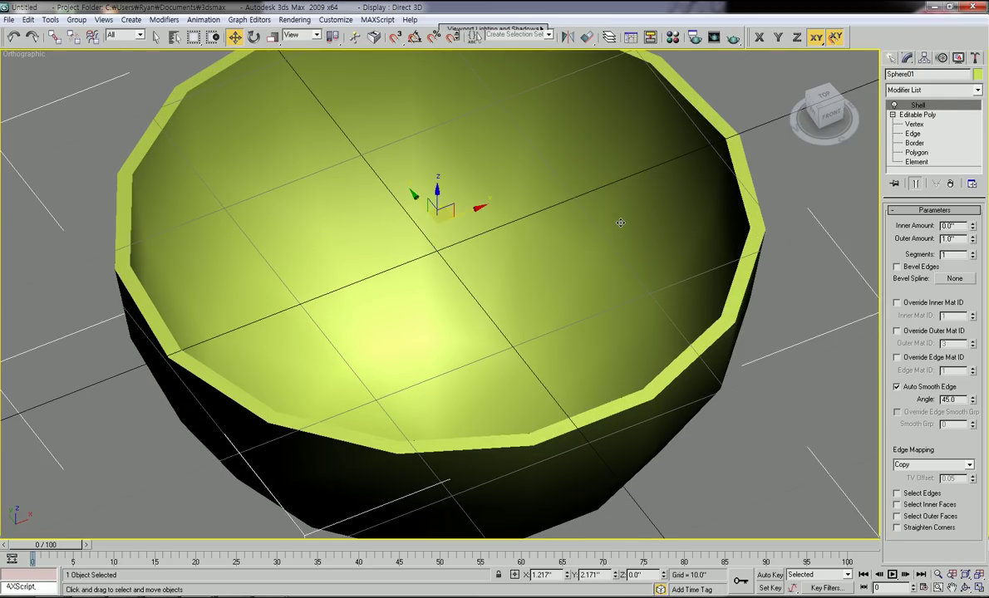
scroll(609, 229, "down", 3)
Convert the shelled bowl to an Editable Poly.
right_click(603, 236)
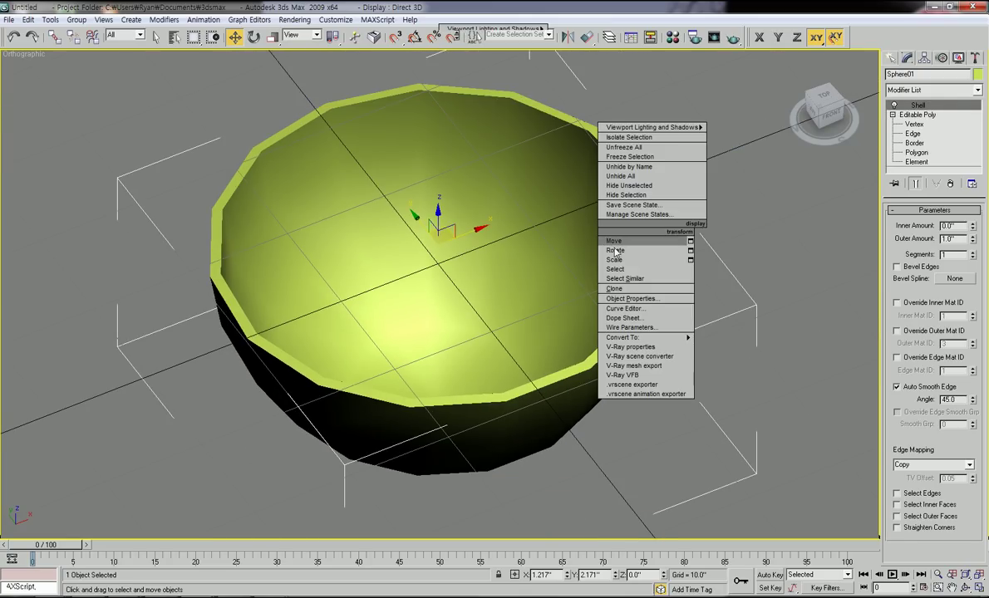
mouse_move(640, 337)
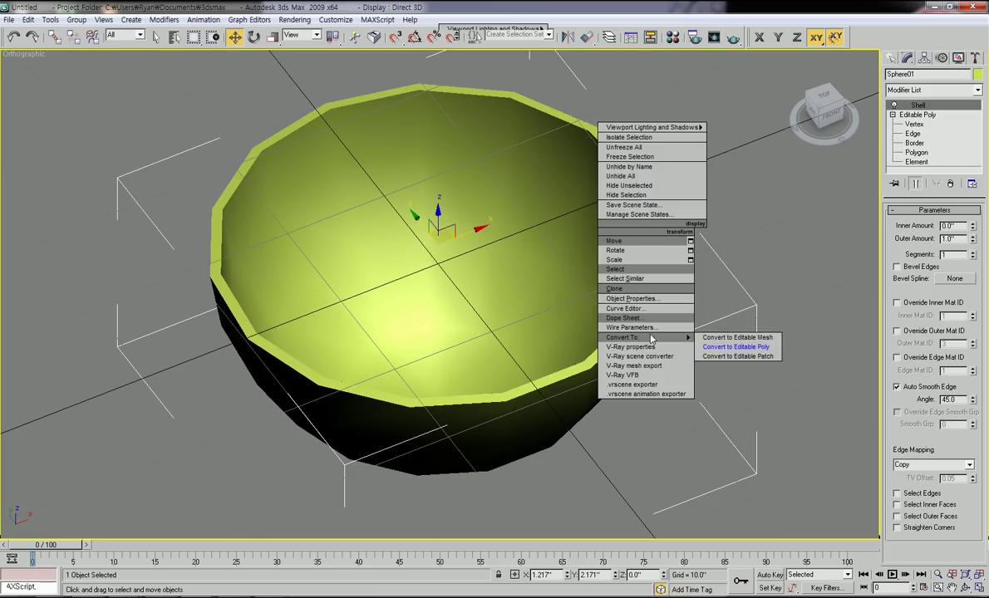
left_click(746, 349)
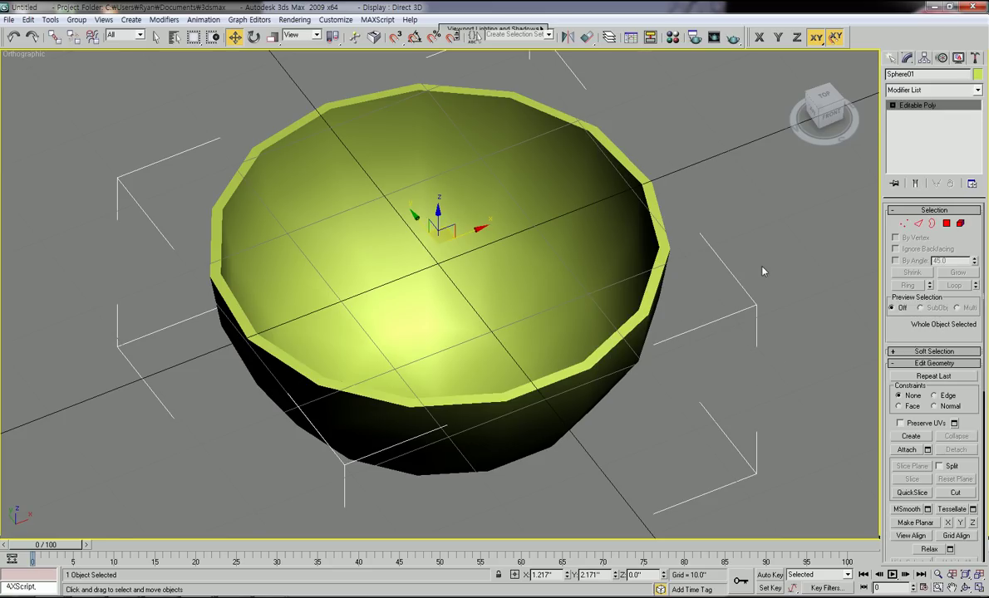
scroll(632, 243, "down", 3)
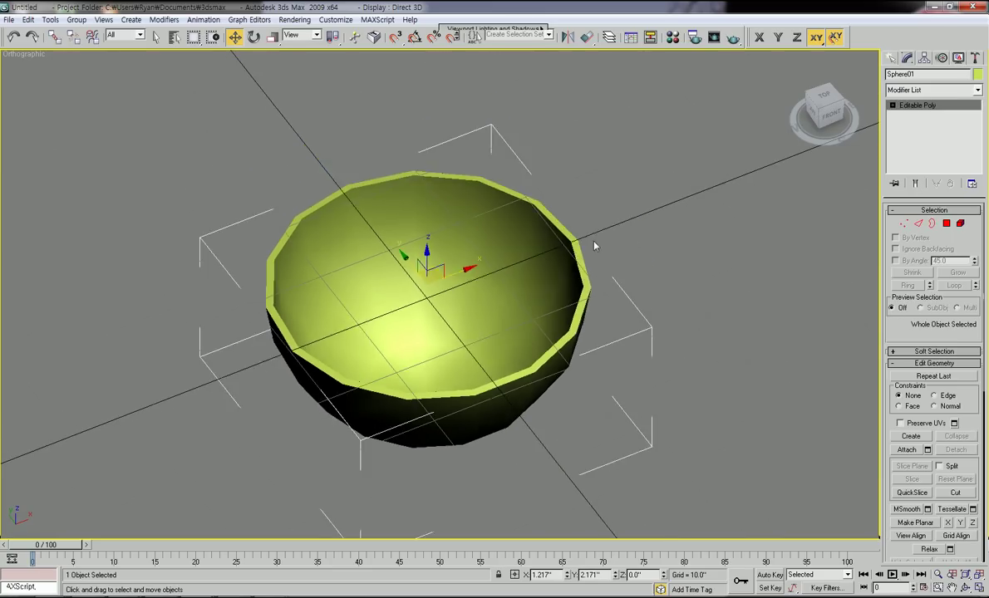
scroll(569, 248, "up", 3)
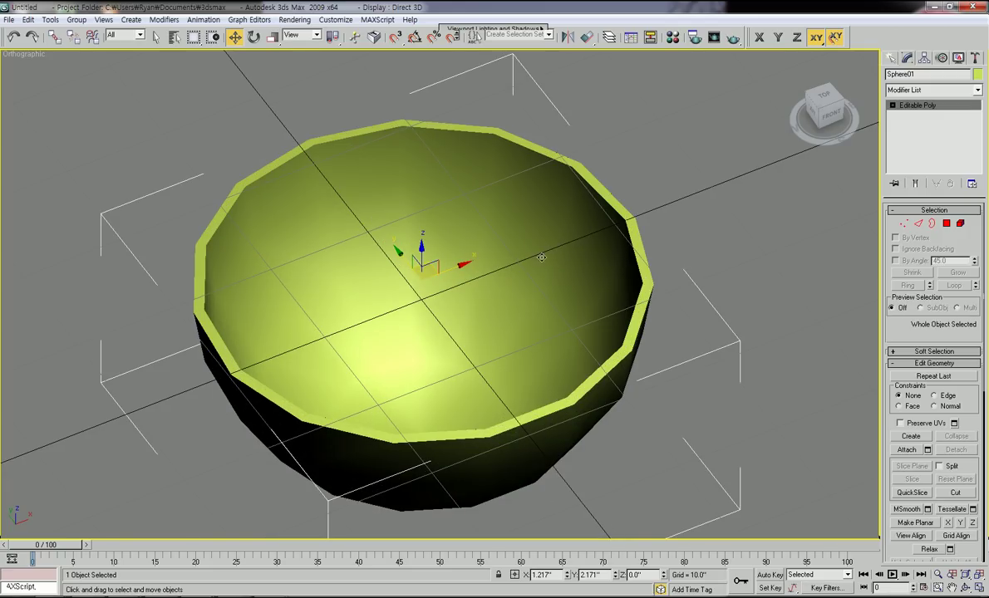
Deselect the bowl and show it in wireframe in the Left view.
left_click(605, 244)
left_click(570, 255)
left_click(87, 129)
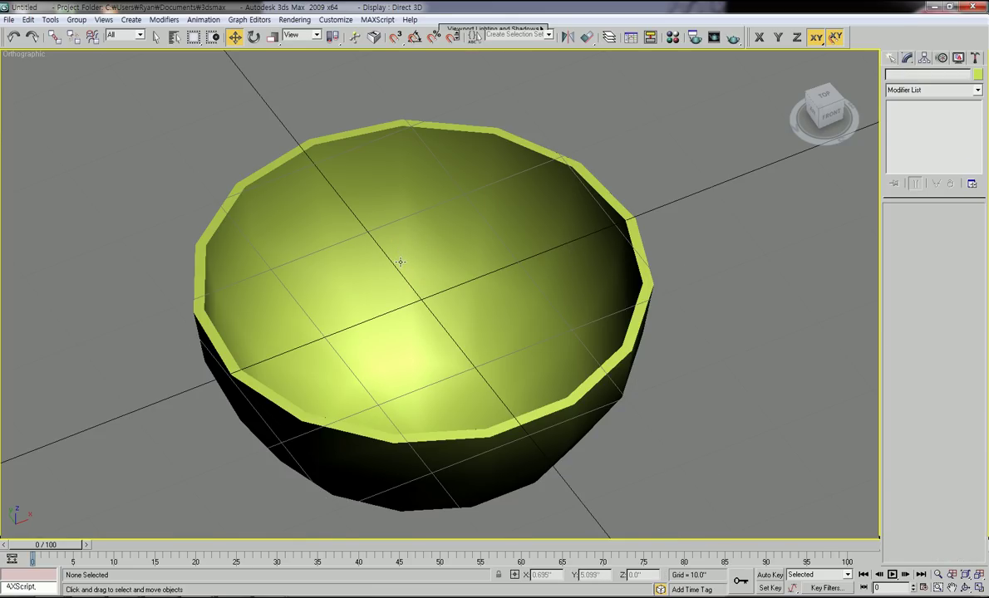
key("l")
key("F3")
mouse_move(450, 326)
middle_mouse_down()
mouse_move(433, 293)
mouse_move(446, 311)
mouse_move(417, 349)
mouse_move(463, 291)
mouse_move(486, 288)
middle_mouse_up()
scroll(434, 295, "up", 4)
scroll(414, 314, "up", 3)
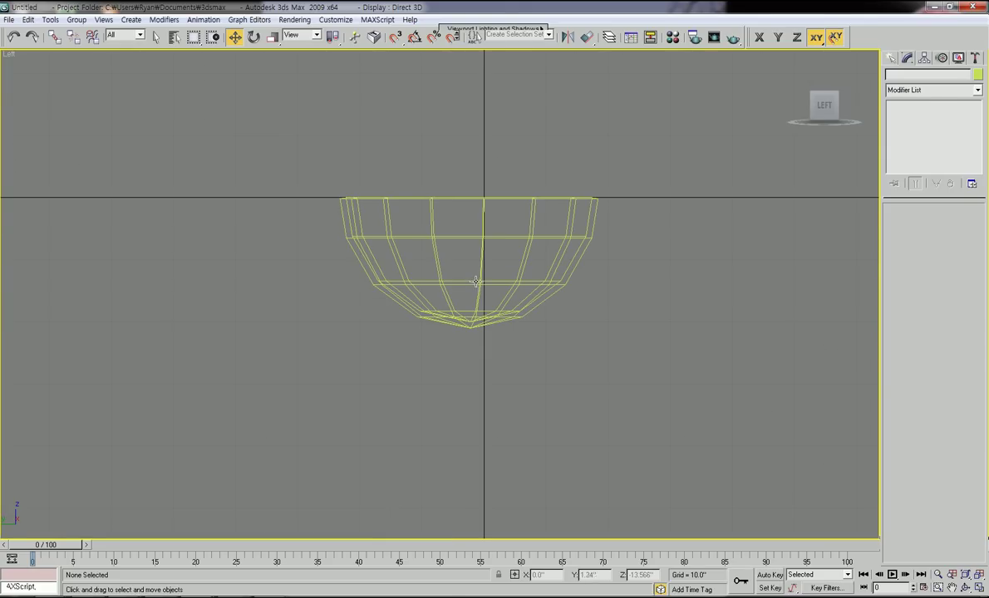
Select the bowl in the Left view and enter its Vertex sub-object level.
left_click(488, 240)
left_click(488, 241)
middle_click_drag(488, 240, 495, 306)
scroll(494, 296, "up", 2)
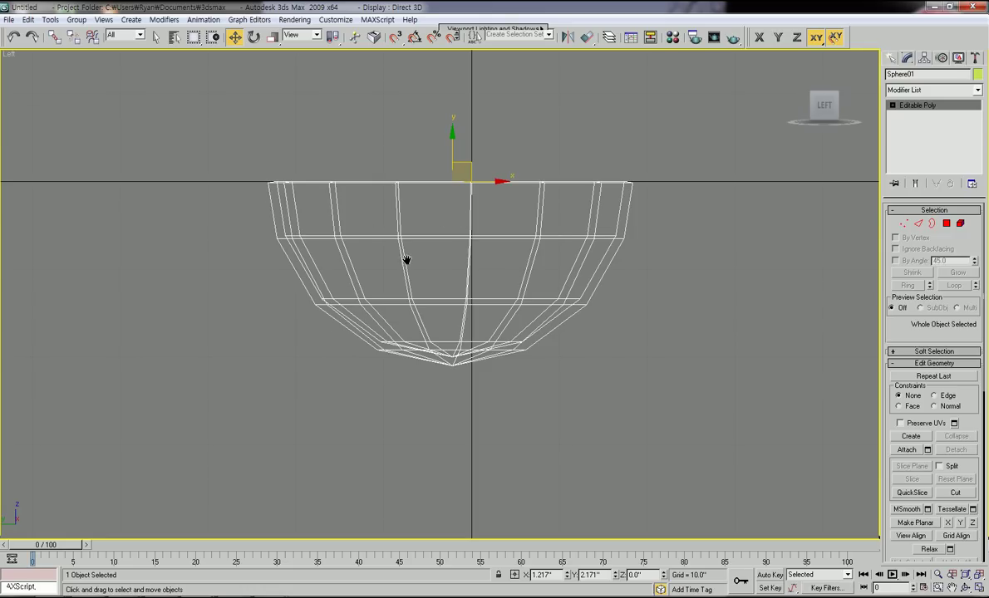
scroll(382, 250, "up", 4)
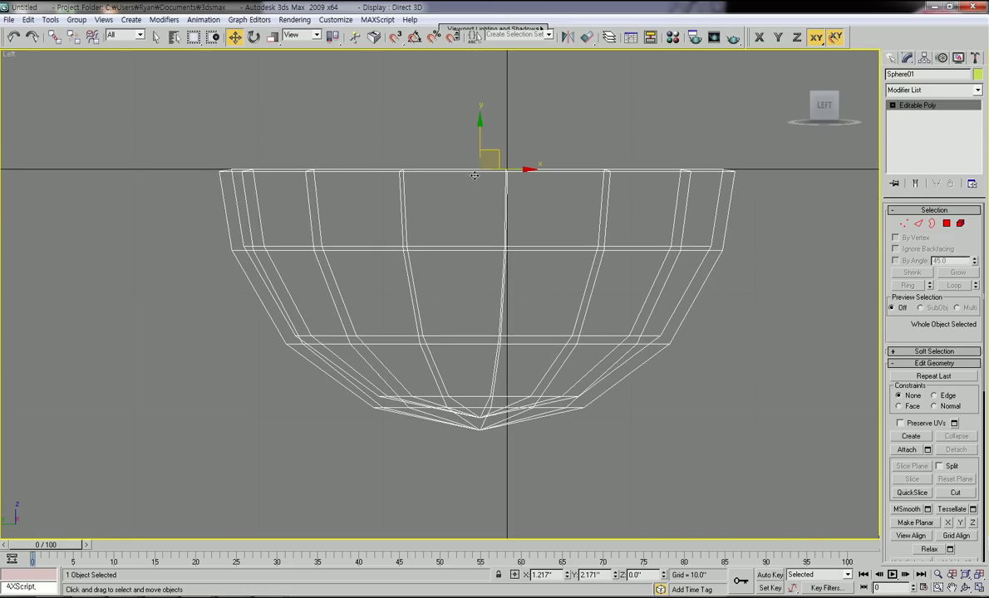
left_click(893, 106)
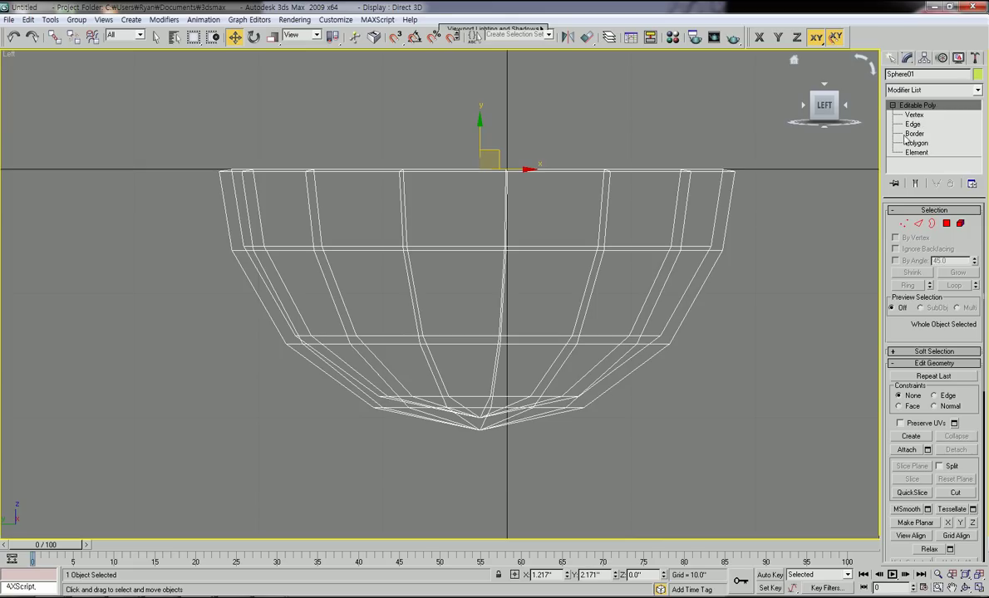
left_click(915, 116)
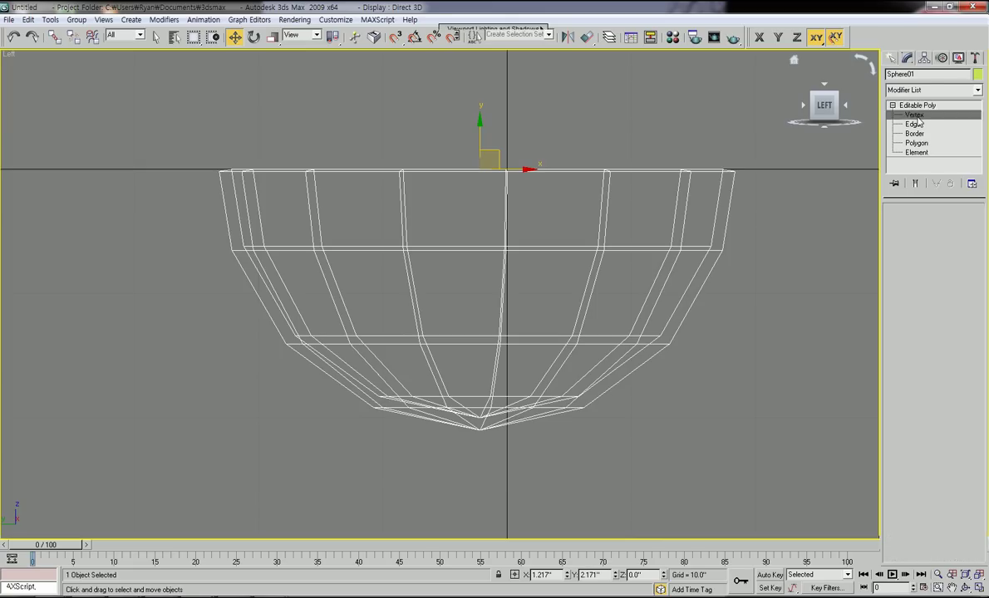
middle_click_drag(494, 220, 450, 238)
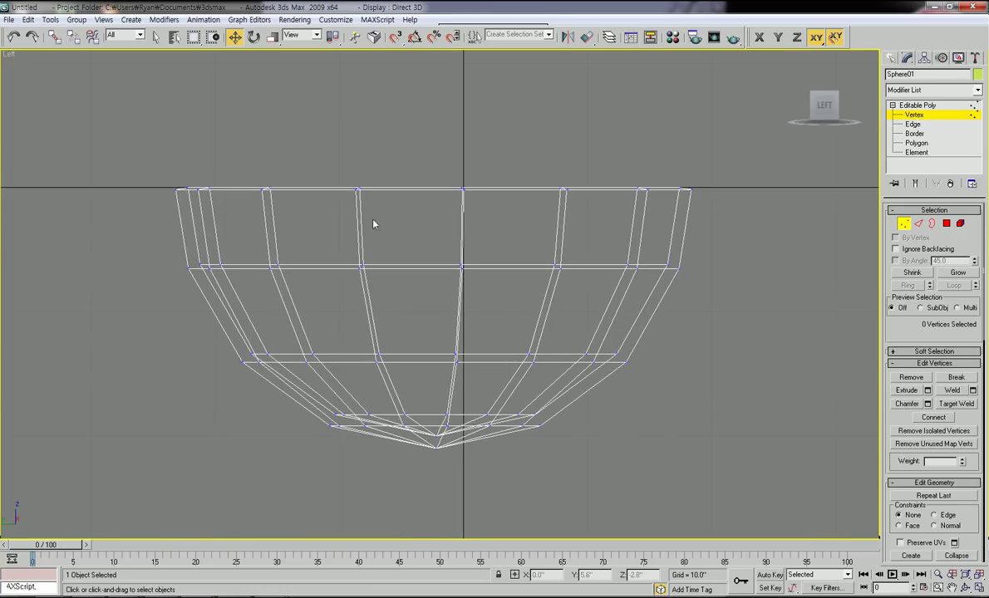
Select all vertices in the two upper rows of the bowl, the rim and the row below it.
left_click_drag(129, 158, 735, 397)
middle_click_drag(665, 395, 668, 408)
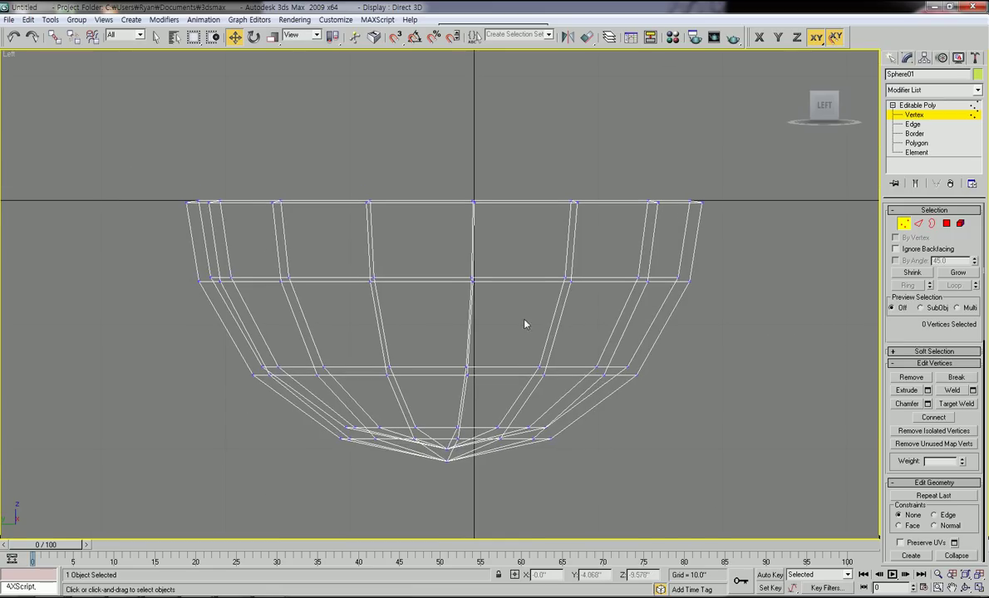
middle_click_drag(512, 324, 516, 337)
left_click_drag(139, 165, 766, 322)
middle_click_drag(741, 343, 609, 357)
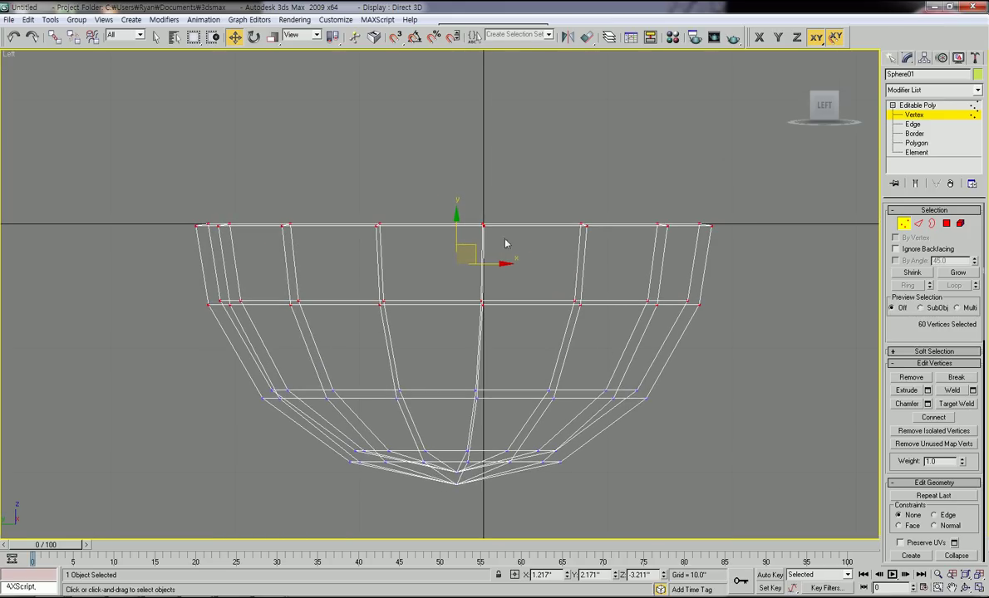
Rotate the two upper vertex rows about 15.6 degrees clockwise in the Left view to tilt the rim, and deselect them.
left_click(254, 38)
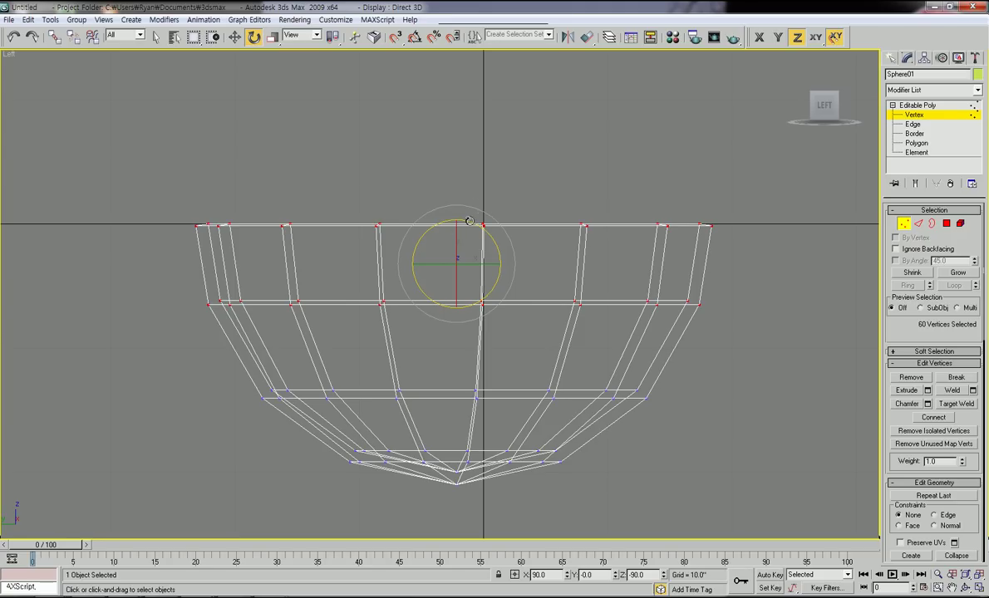
left_click_drag(474, 218, 486, 236)
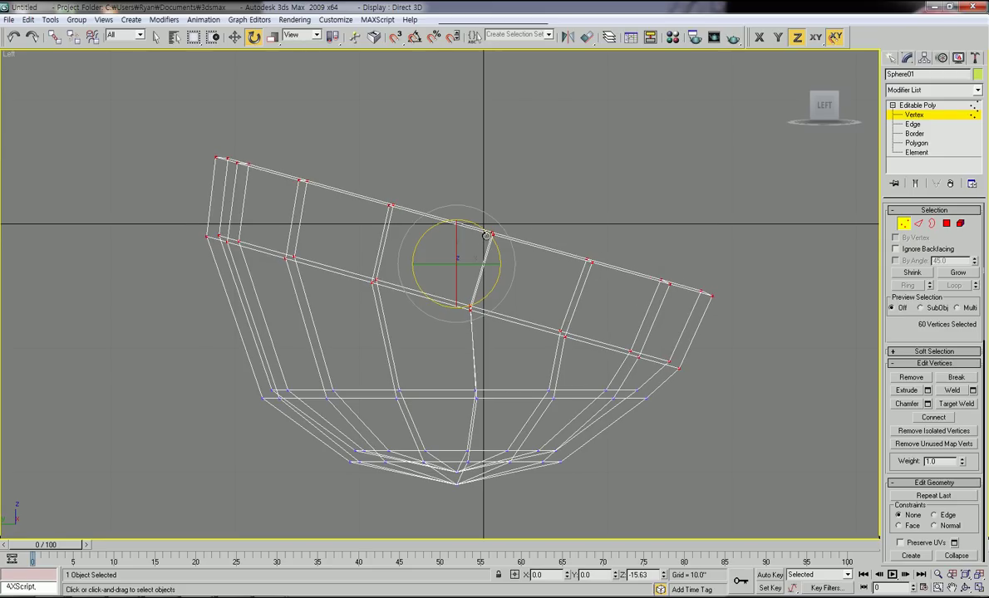
left_click(588, 192)
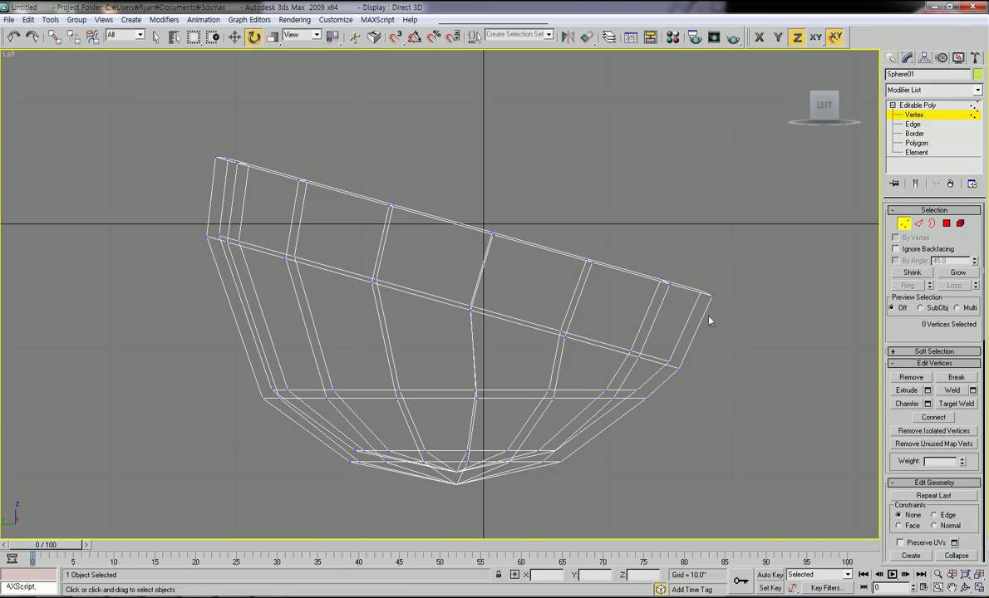
Reselect all vertices of the two tilted upper rows, adding them section by section from the raised side to the lowered side.
middle_click_drag(394, 247, 424, 242)
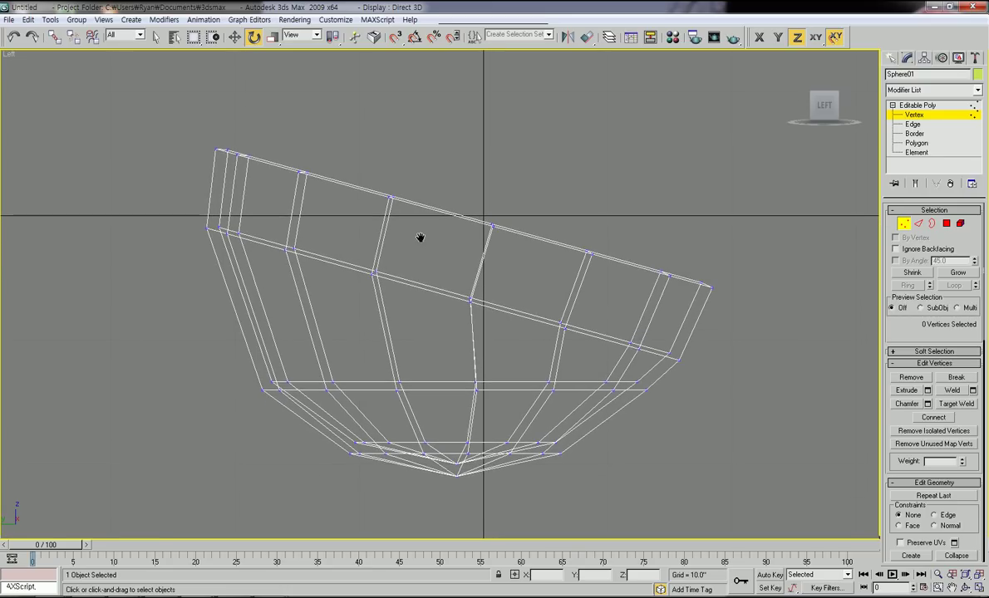
left_click_drag(166, 116, 372, 291)
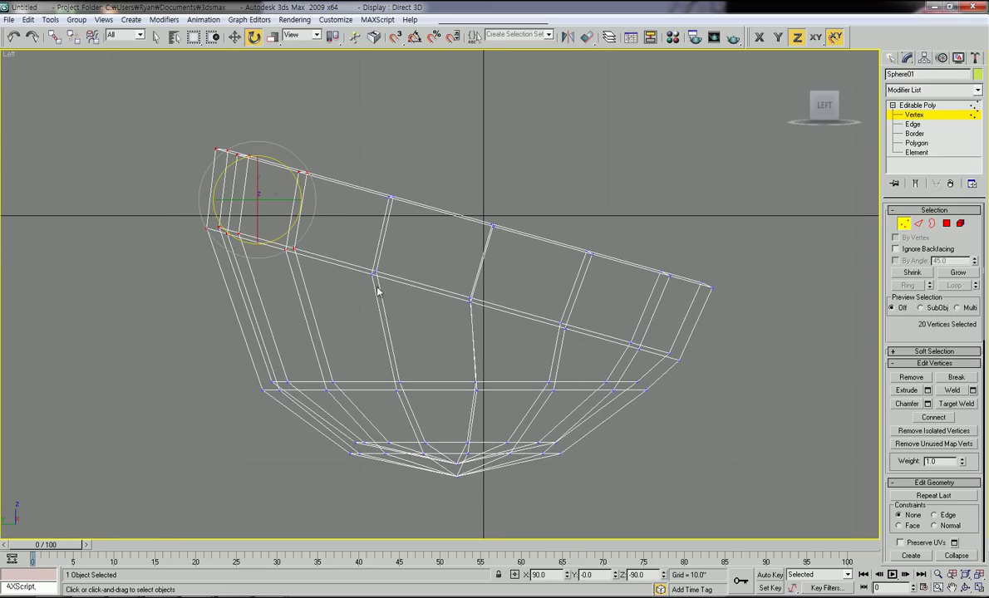
left_click_drag(359, 161, 519, 334)
left_click_drag(551, 225, 638, 341, "ctrl")
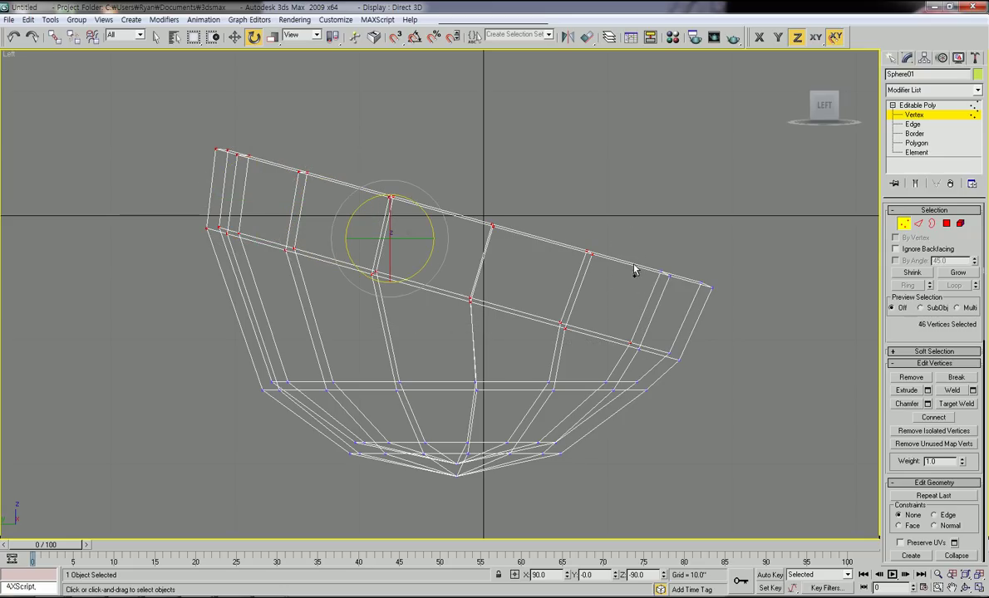
left_click_drag(634, 243, 761, 308, "ctrl")
left_click_drag(662, 332, 611, 267, "ctrl")
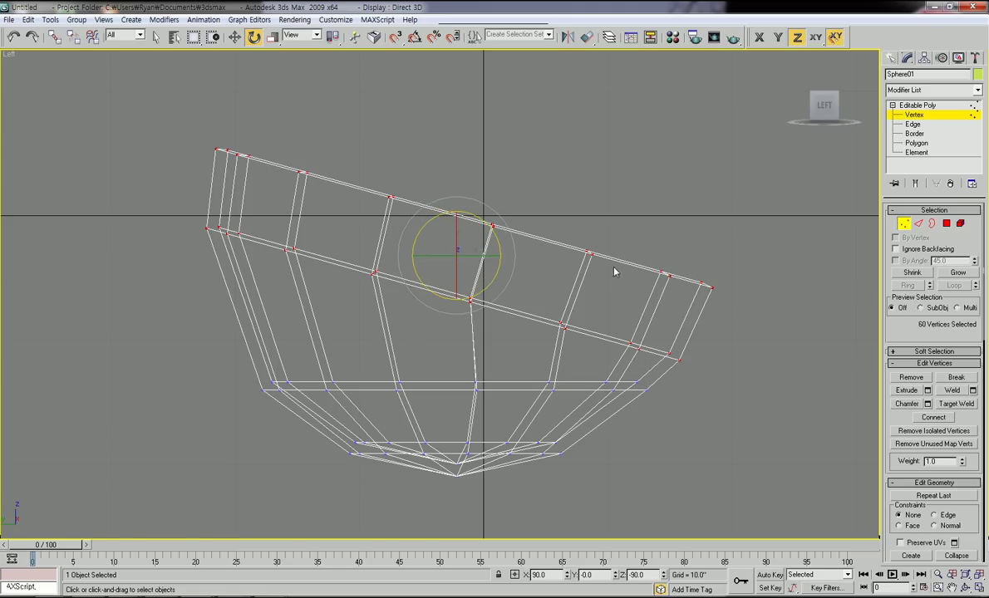
scroll(612, 319, "up", 3)
scroll(614, 326, "up", 1)
scroll(603, 337, "down", 4)
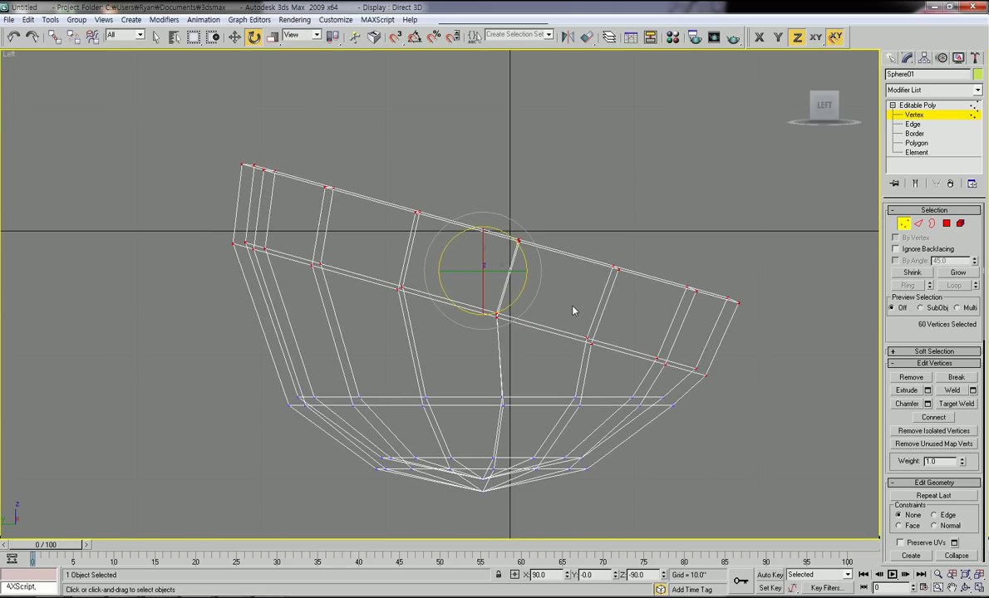
Scale the two selected upper vertex rows outward evenly in X and Y from the Top view to widen the bowl's opening.
key("t")
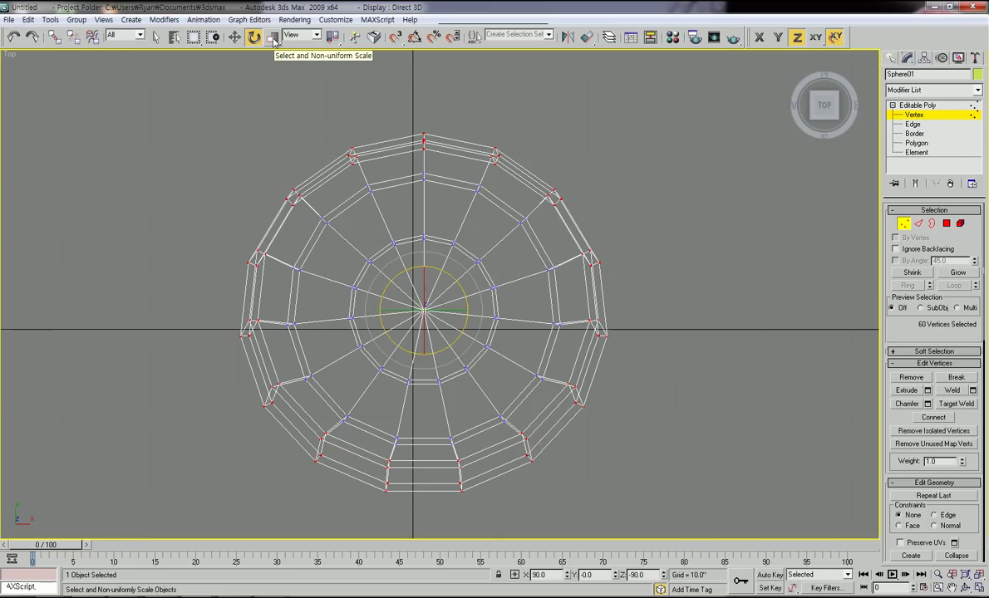
left_click(274, 42)
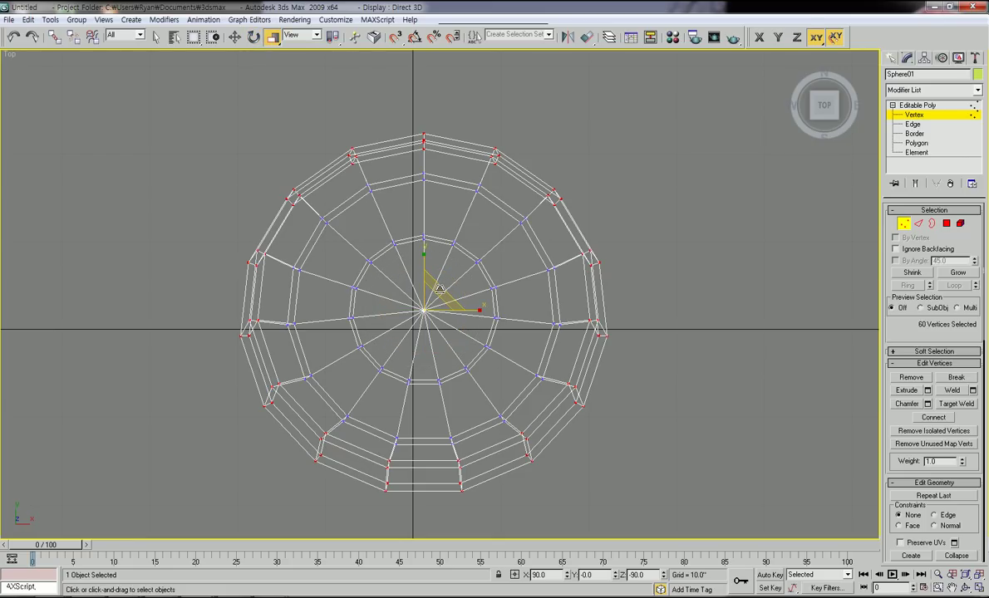
left_click_drag(439, 290, 450, 274)
scroll(450, 283, "down", 3)
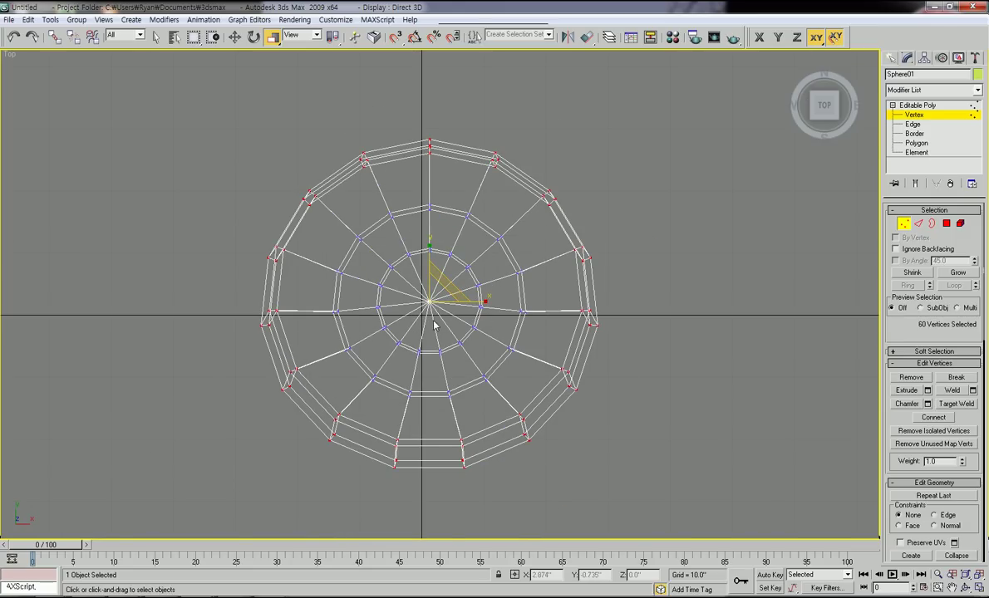
middle_click_drag(450, 320, 514, 250, "alt")
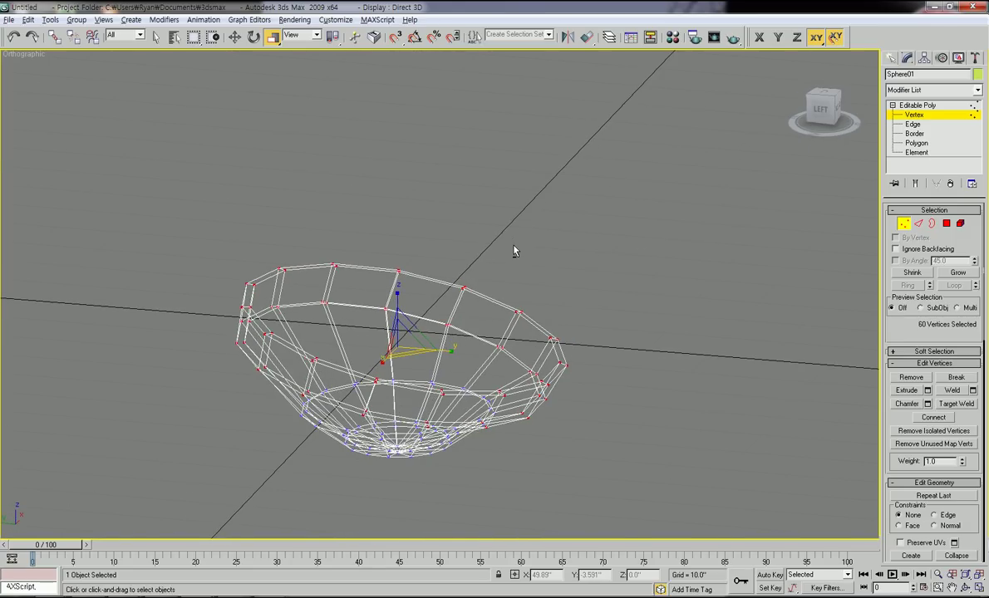
Clear the vertex selection and select only the topmost rim vertices in the Left view, starting from the raised side.
key("l")
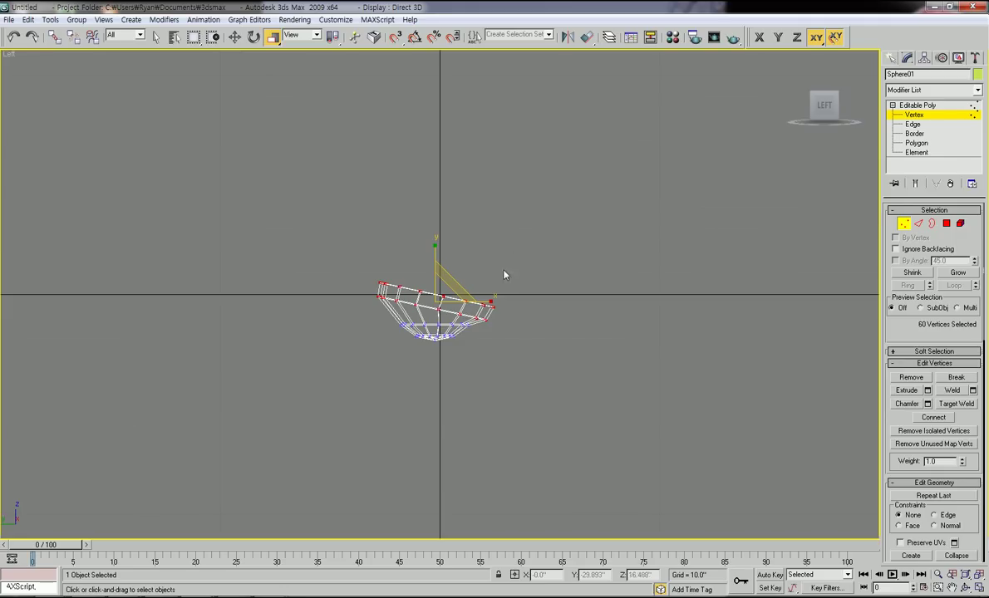
scroll(525, 317, "up", 3)
scroll(525, 316, "up", 6)
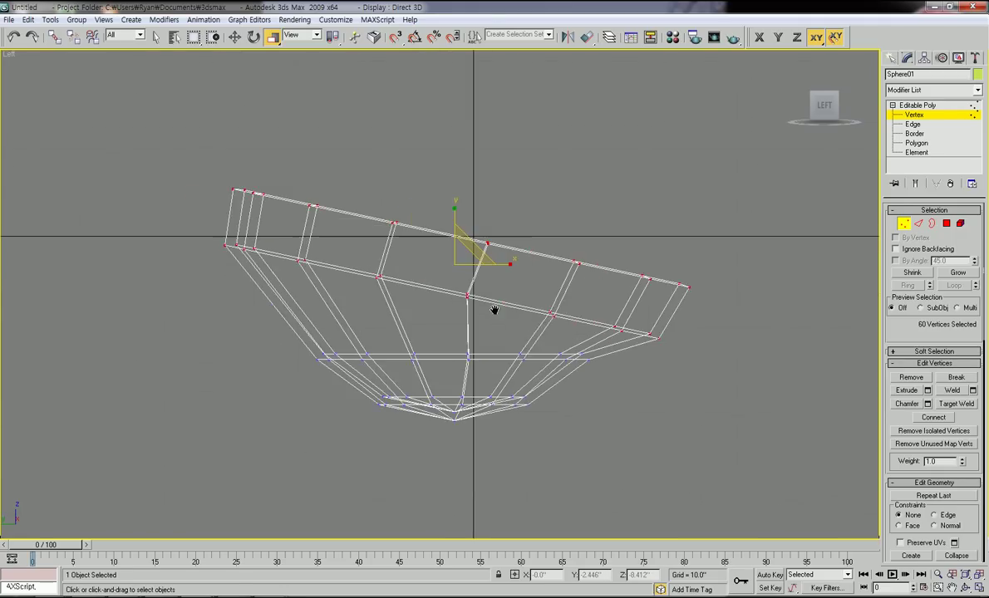
middle_click_drag(463, 315, 477, 323)
scroll(490, 314, "down", 3)
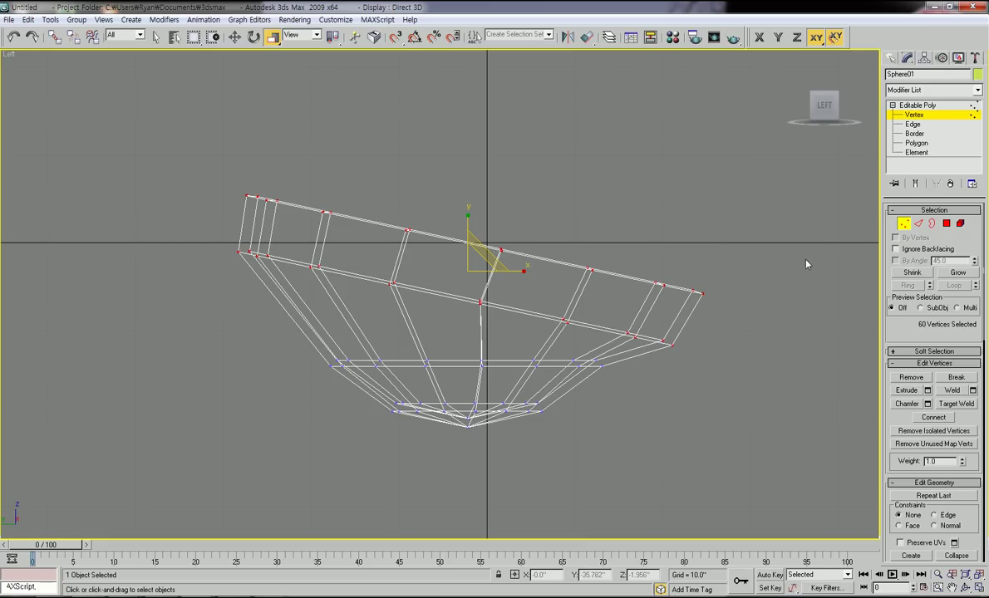
left_click(503, 234)
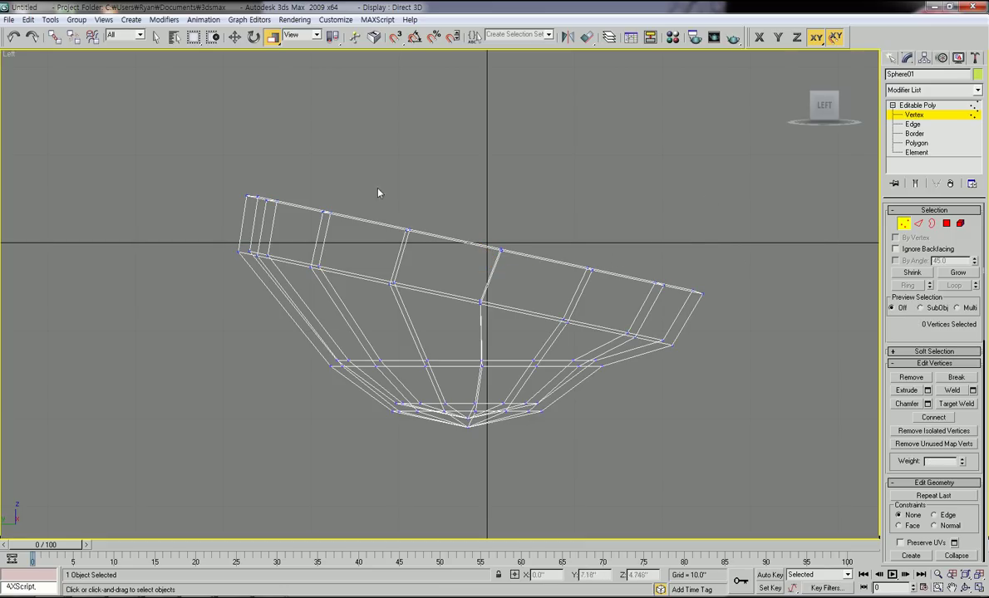
left_click_drag(209, 164, 362, 228)
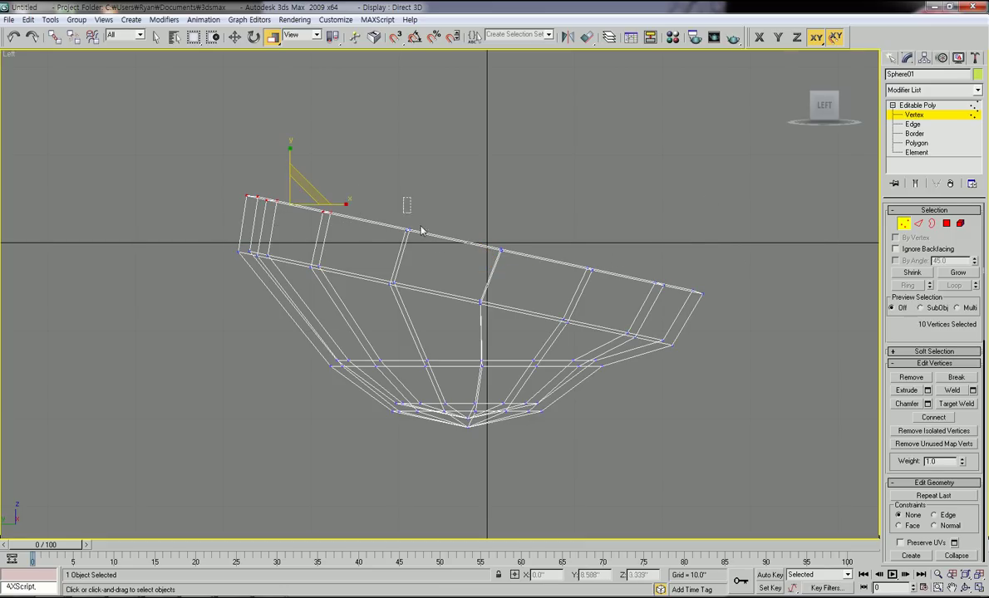